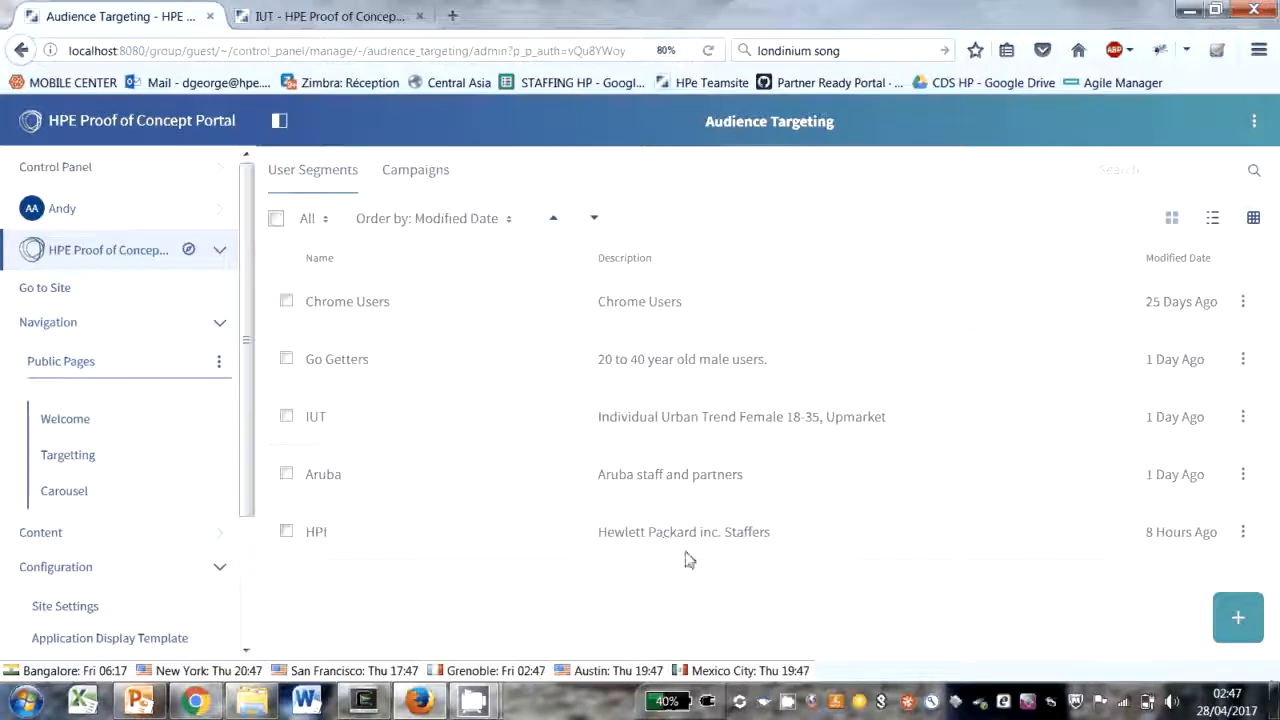
Step: Open the HPI user segment for editing and expand the Behavior rule group to review its available rules
click(1243, 535)
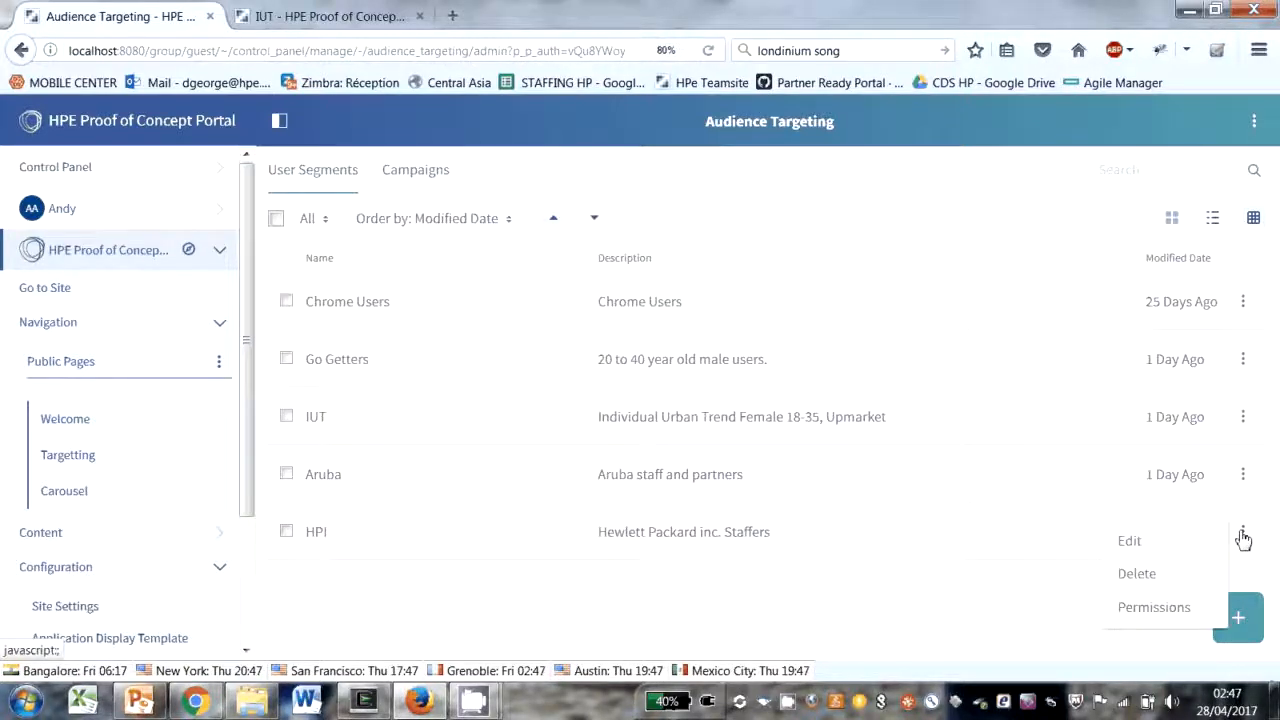
click(1134, 542)
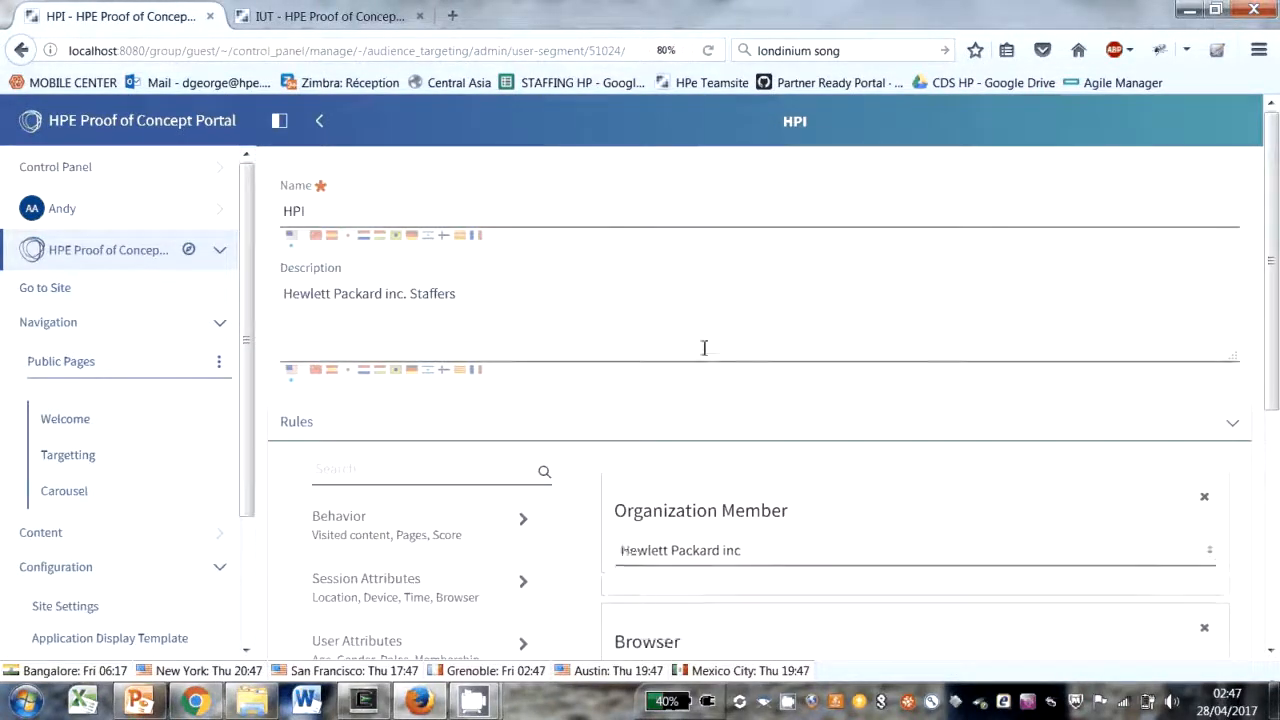
scroll(704, 348, down, 3)
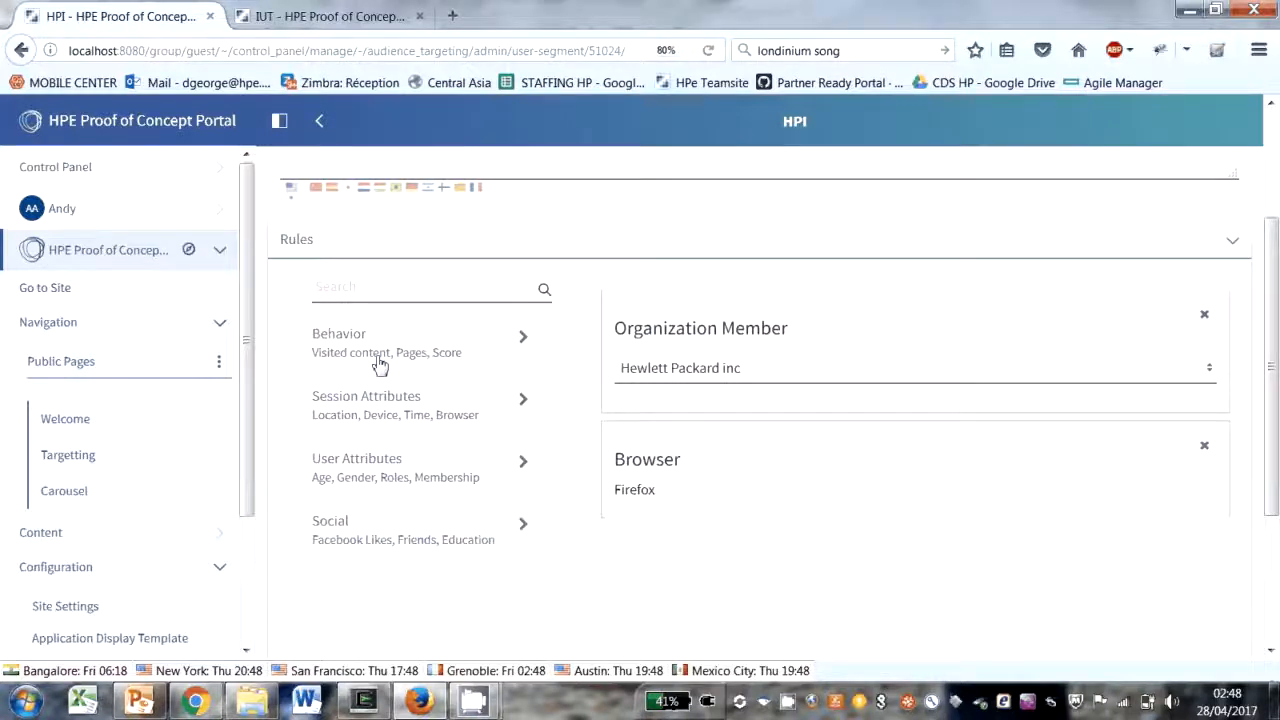
click(522, 340)
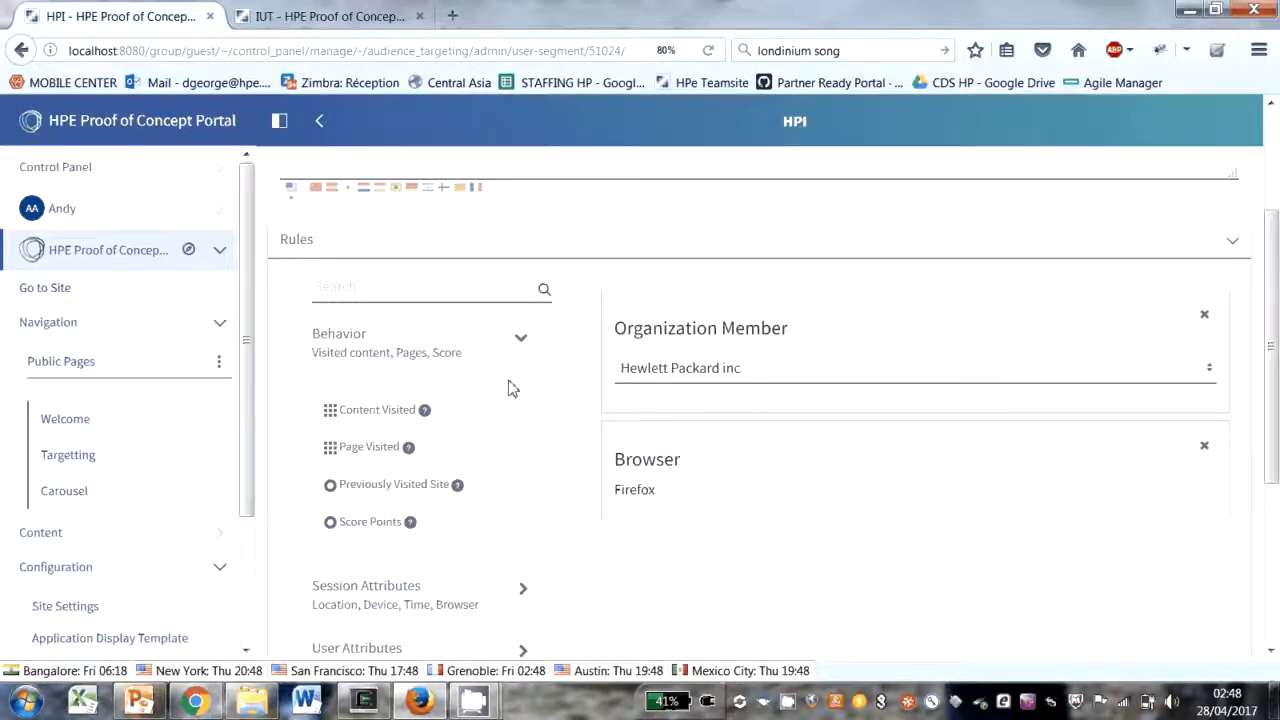
scroll(400, 357, down, 2)
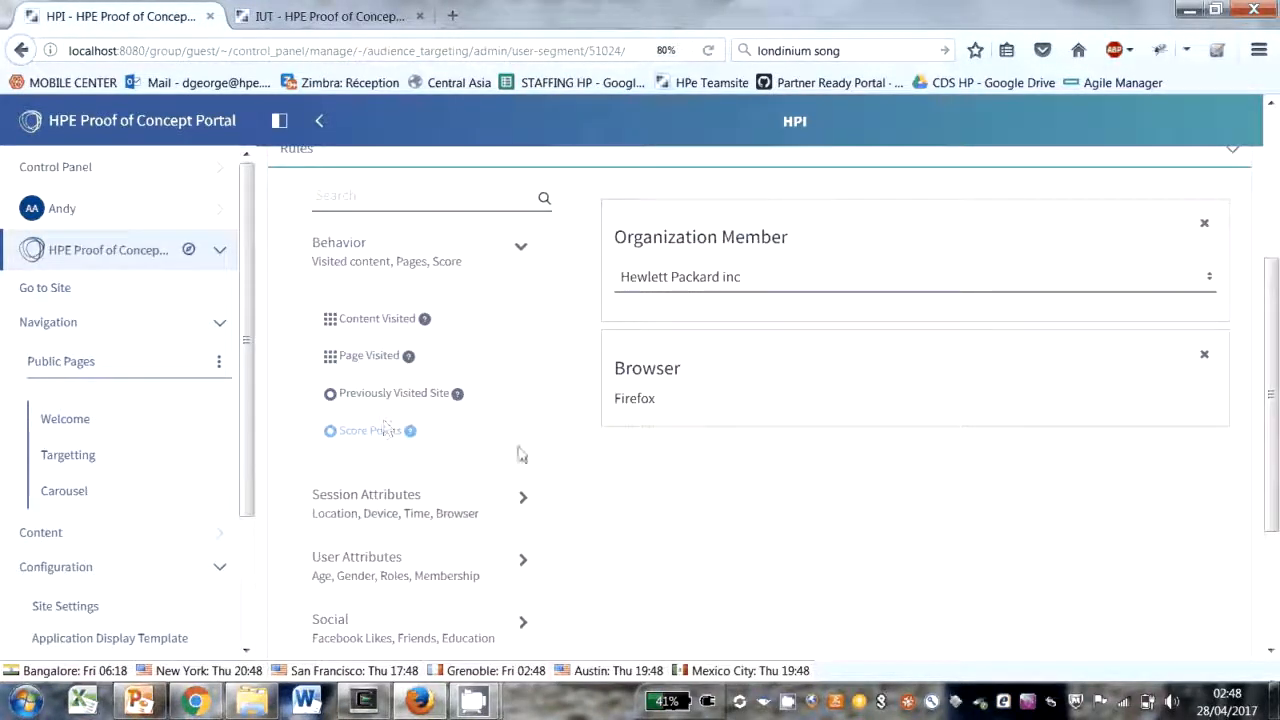
Step: Expand the Session Attributes rule group and review its available rules, from Access Time to Sign Up Date
scroll(567, 445, down, 2)
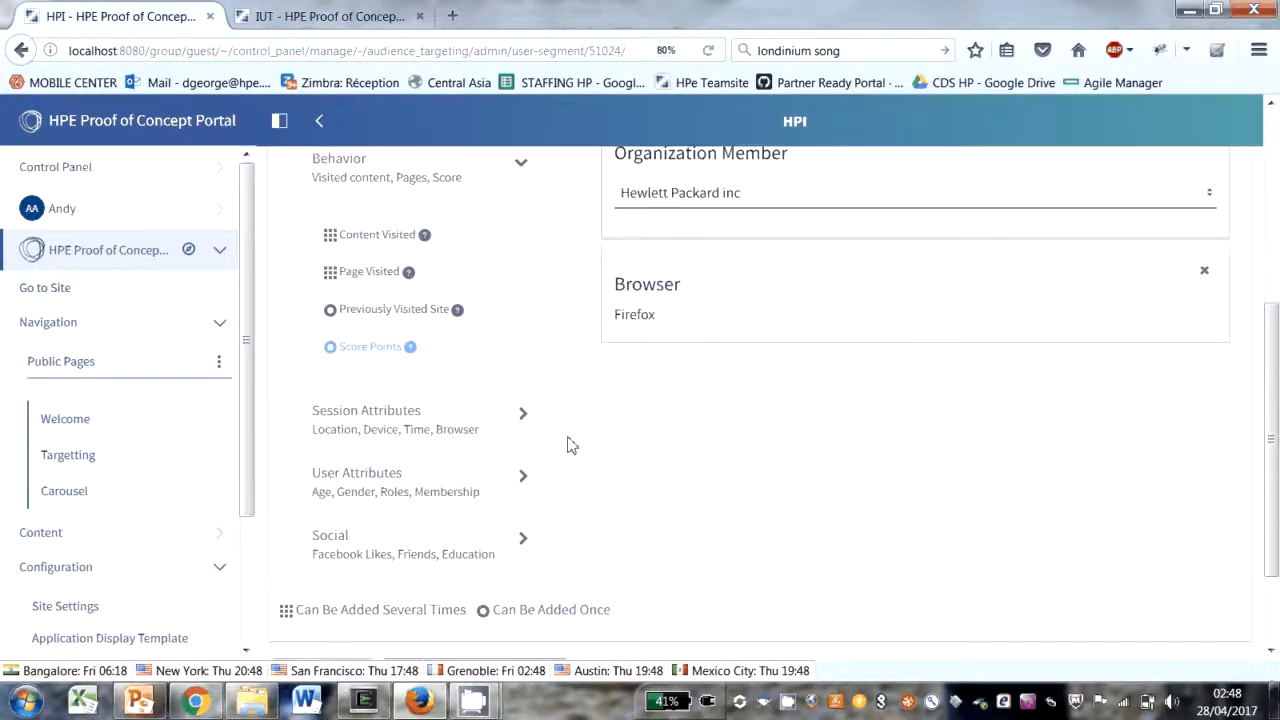
click(524, 409)
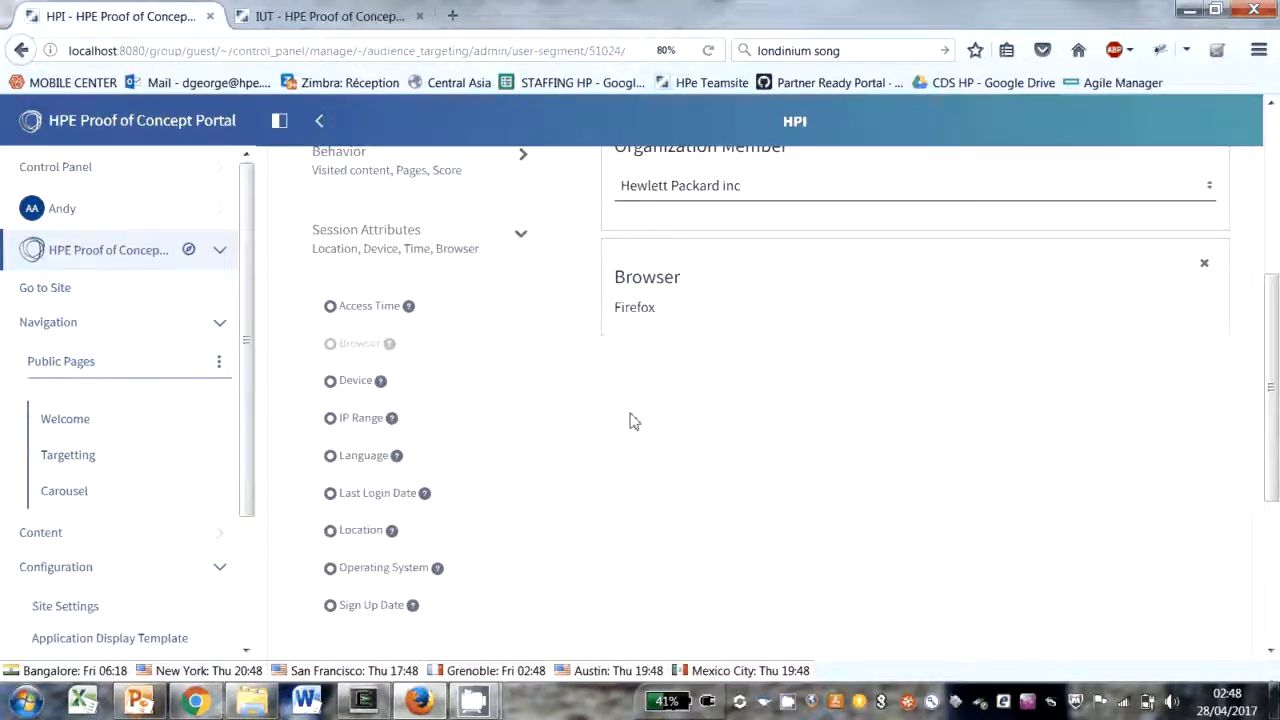
drag(428, 312, 425, 311)
scroll(457, 417, down, 1)
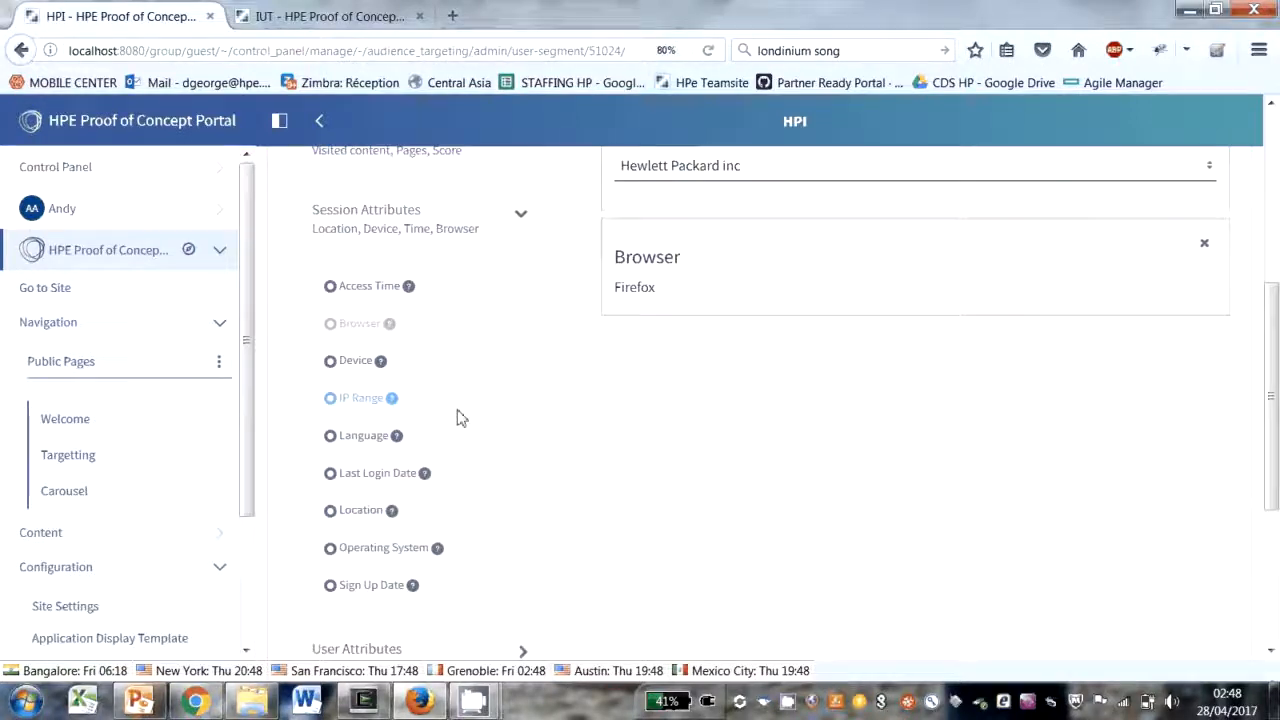
scroll(457, 417, down, 1)
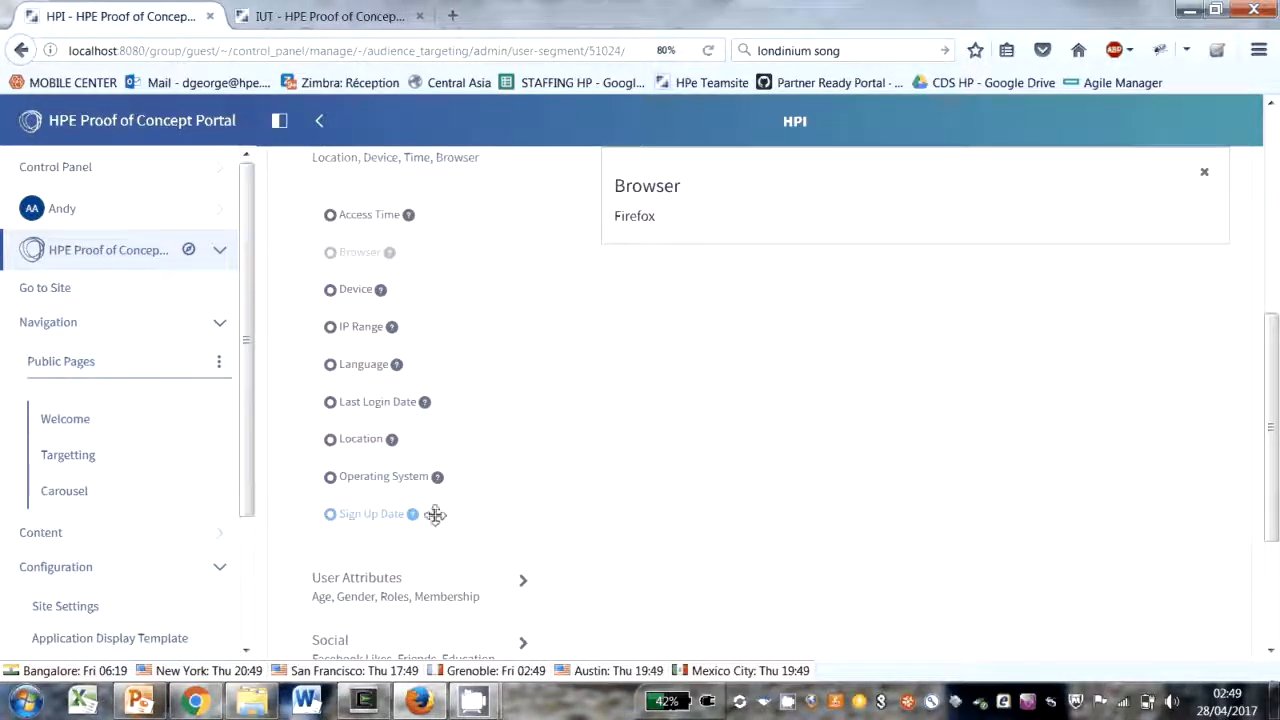
mouse_move(374, 522)
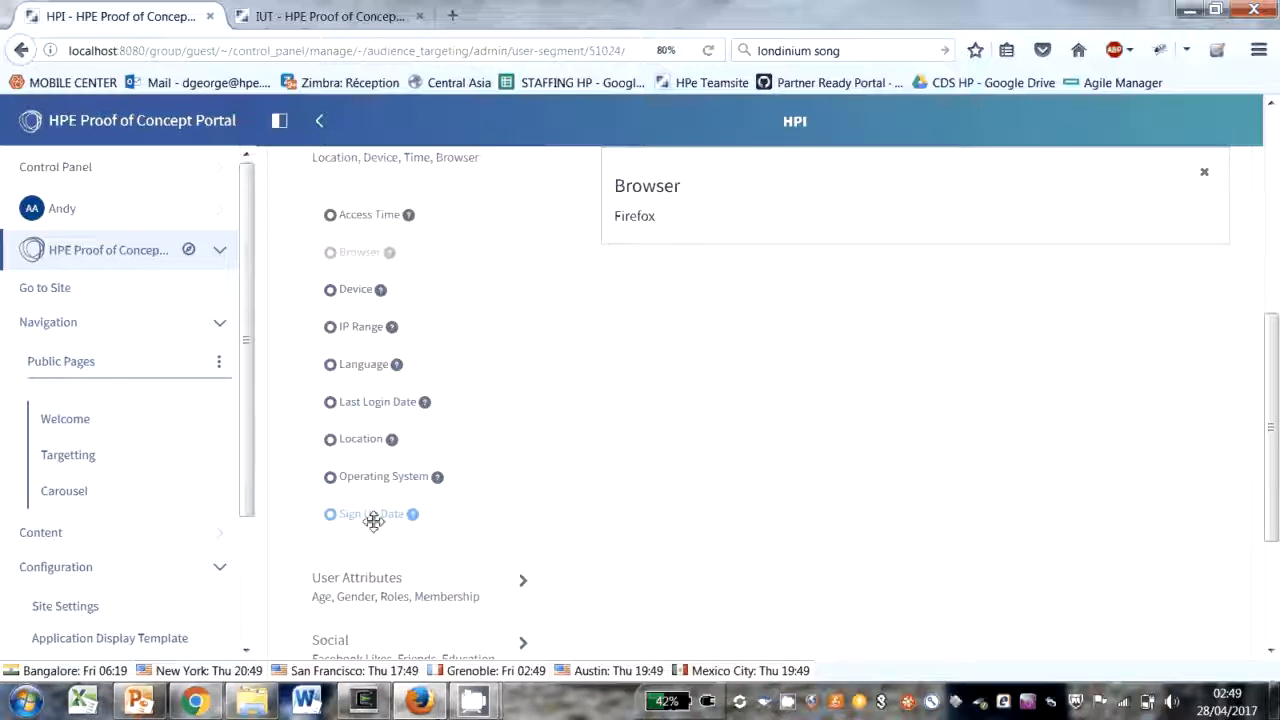
Step: Expand the User Attributes and Social rule groups to review their available rules
scroll(374, 522, down, 2)
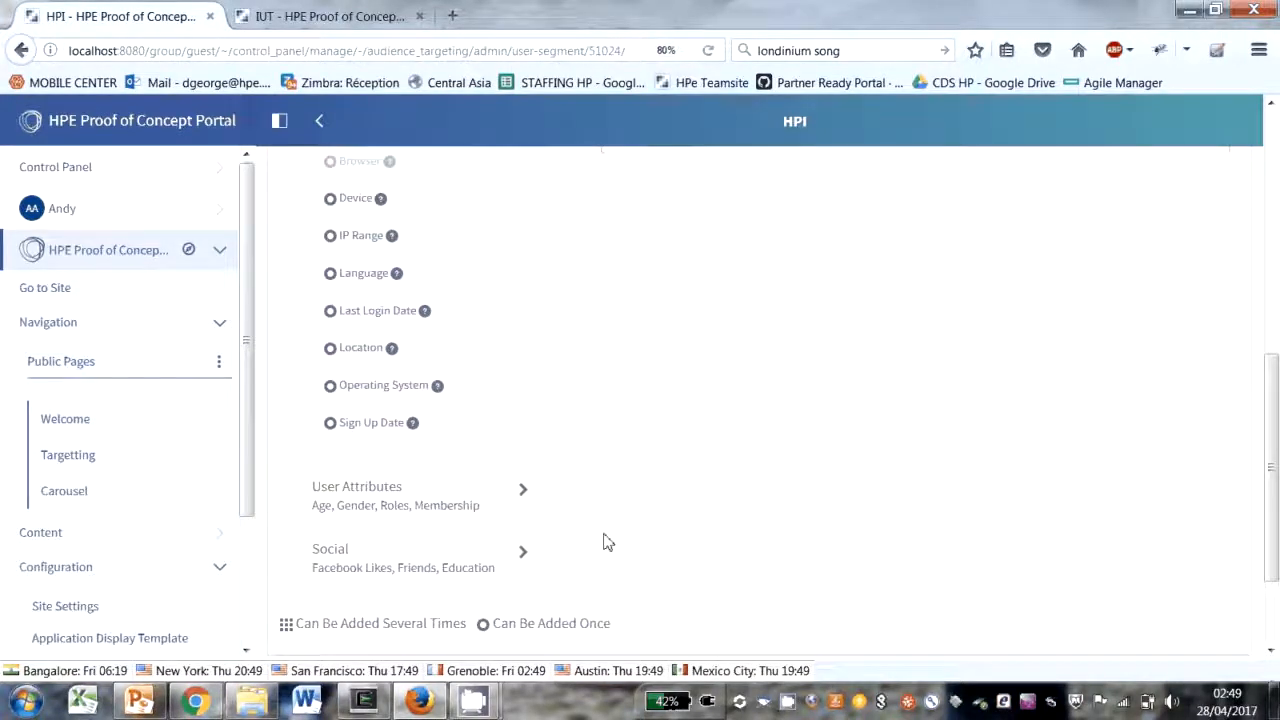
click(520, 495)
scroll(520, 497, down, 5)
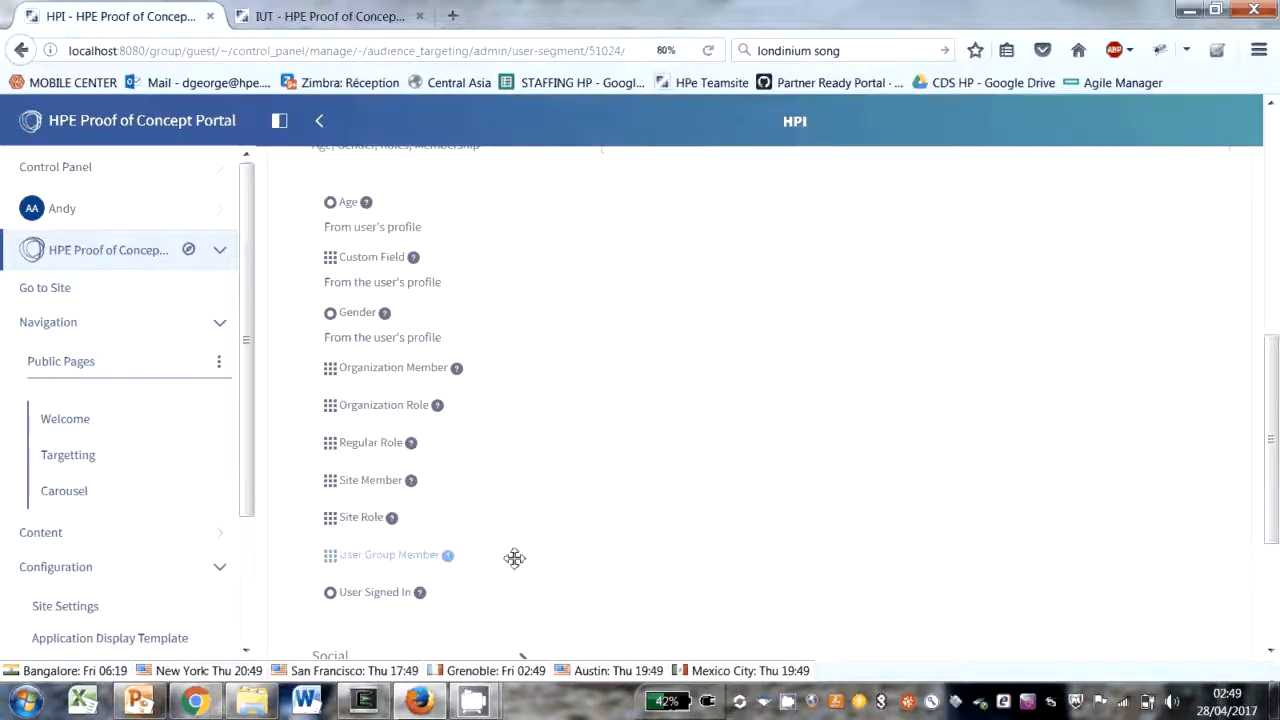
scroll(455, 522, down, 2)
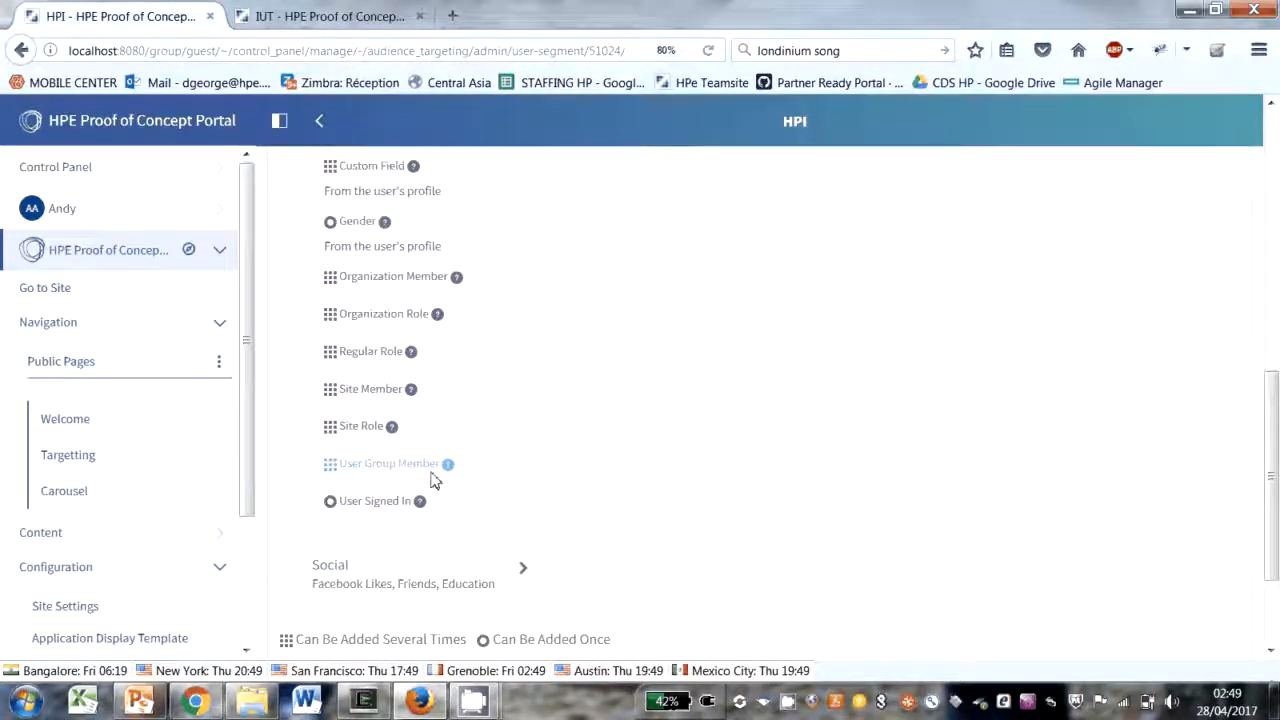
click(524, 571)
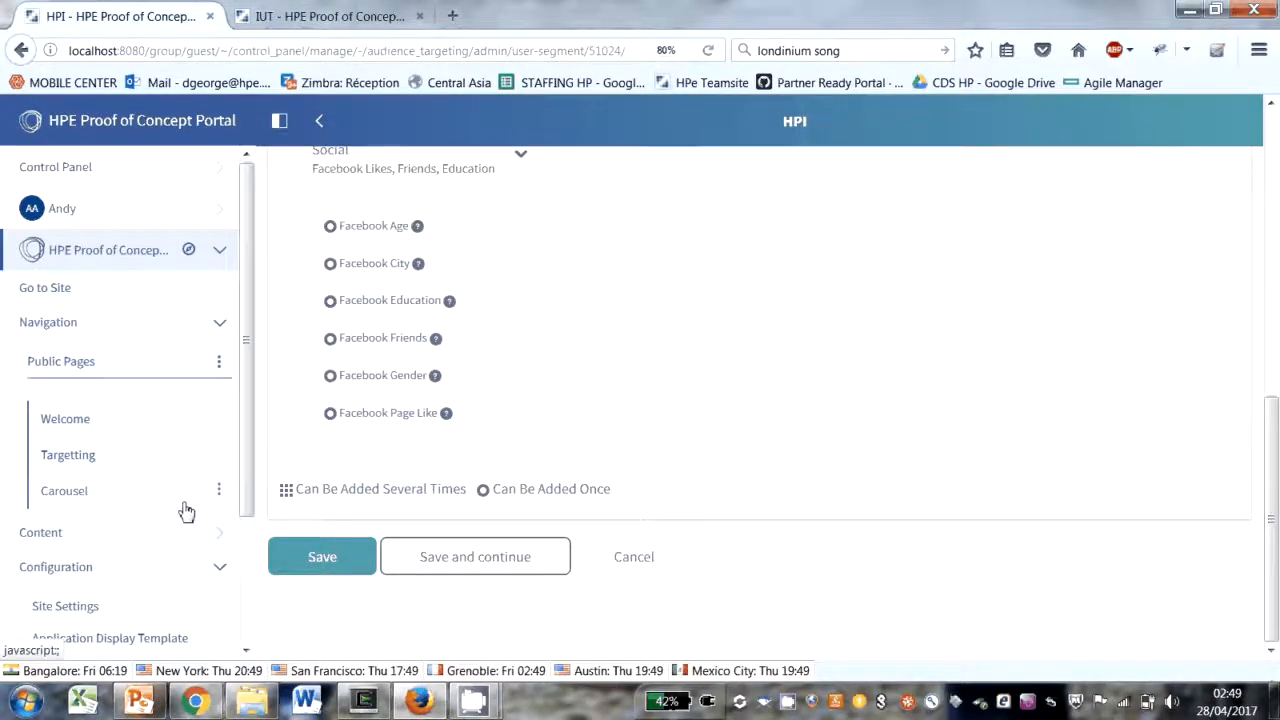
Step: Leave the HPI segment editor without saving and go to the site's Web Content
click(49, 532)
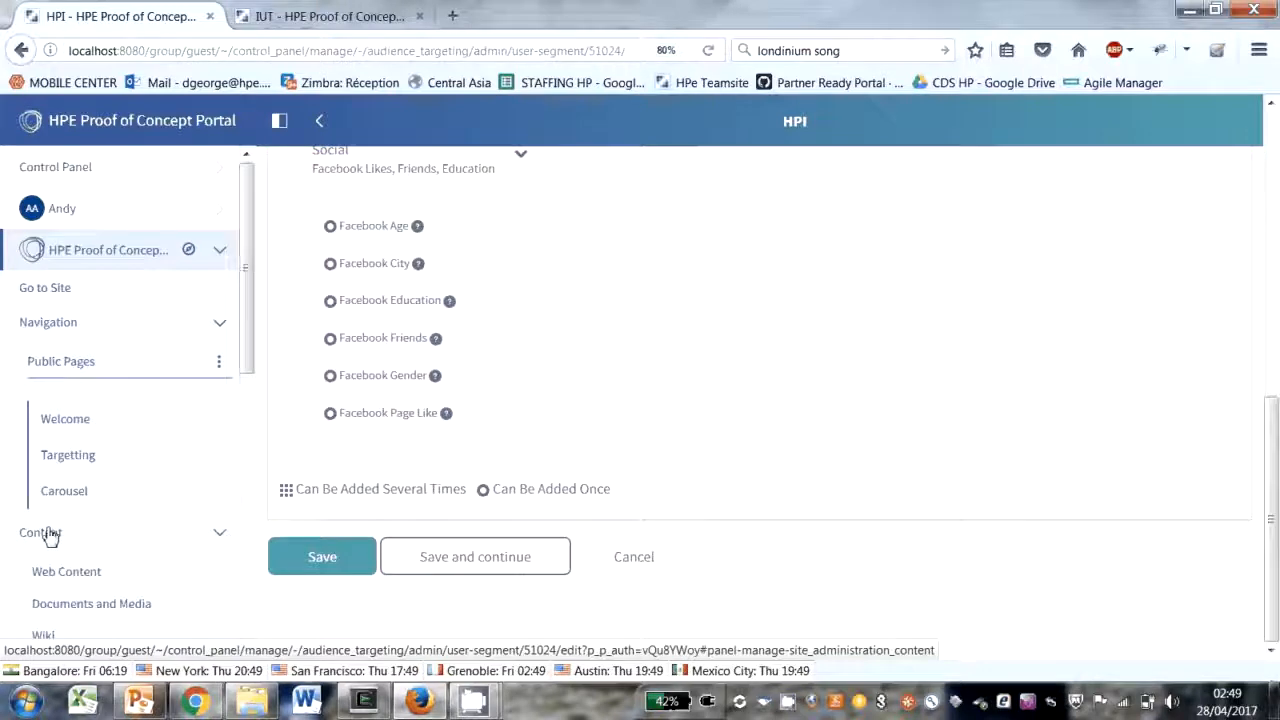
scroll(50, 537, down, 1)
click(72, 488)
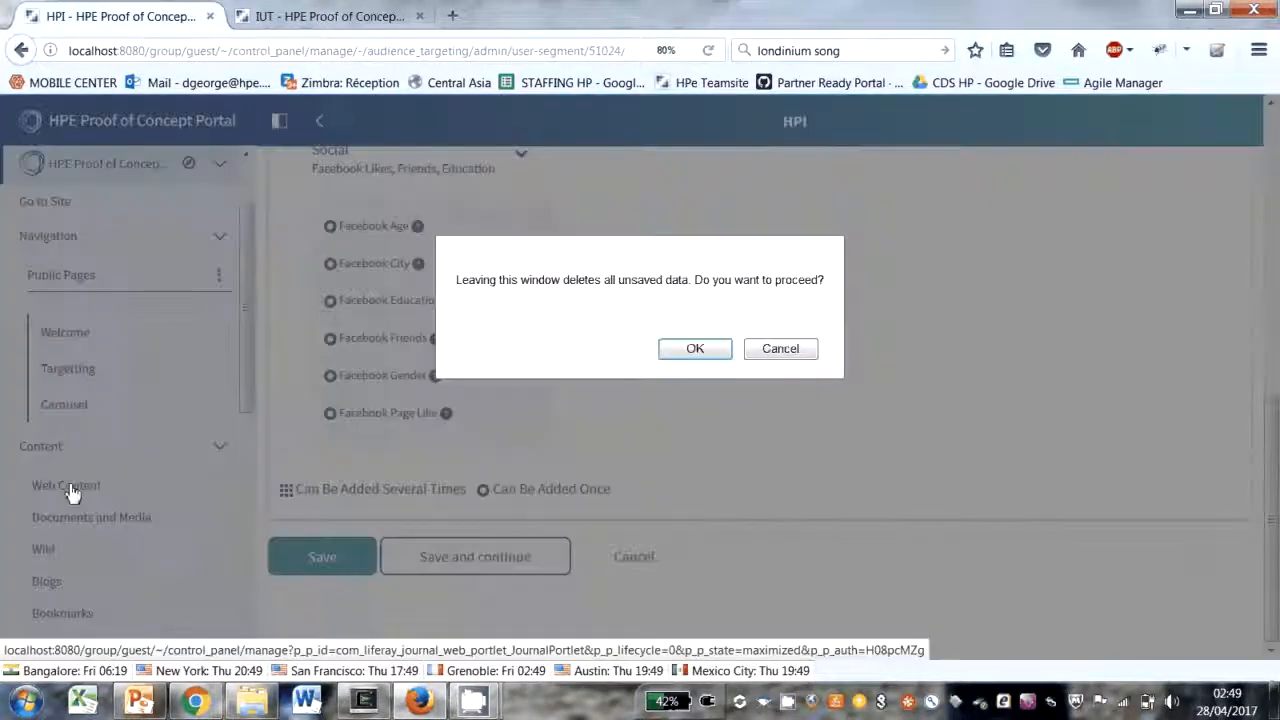
click(695, 350)
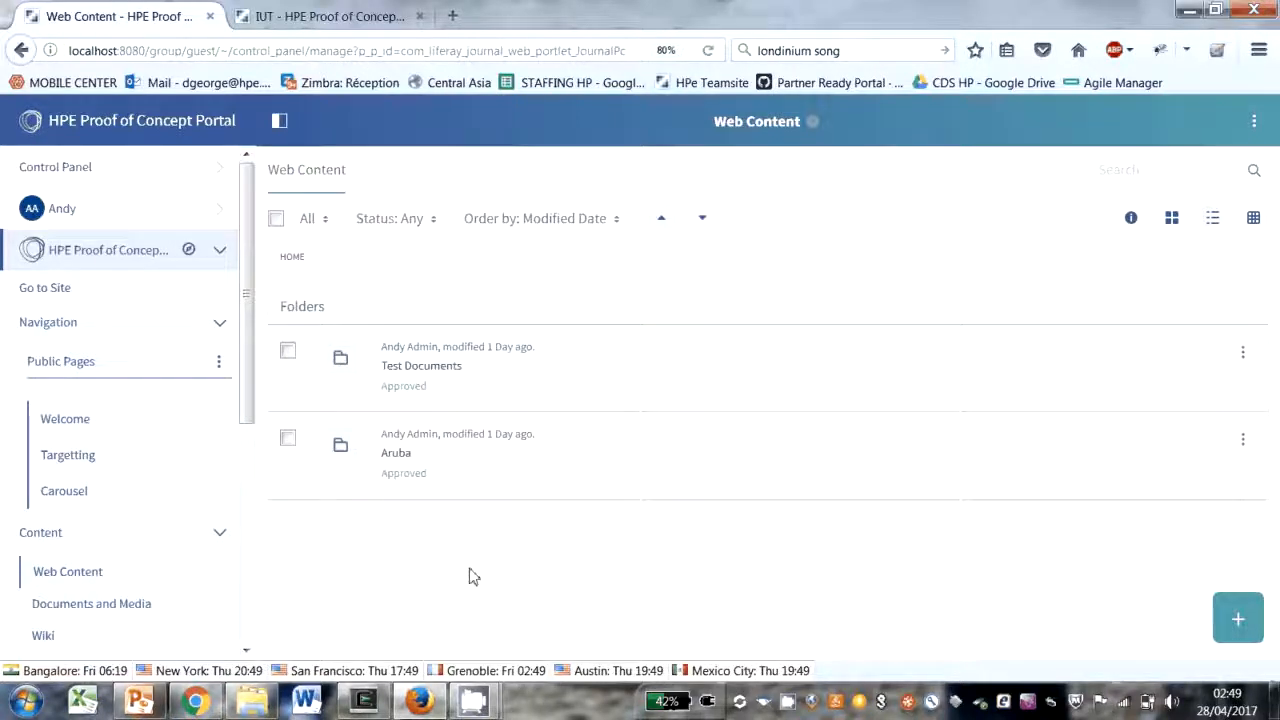
Step: Open the HP ENVY 4520 All-in-One Printer article in the Test Documents folder and examine its metadata categories
click(421, 366)
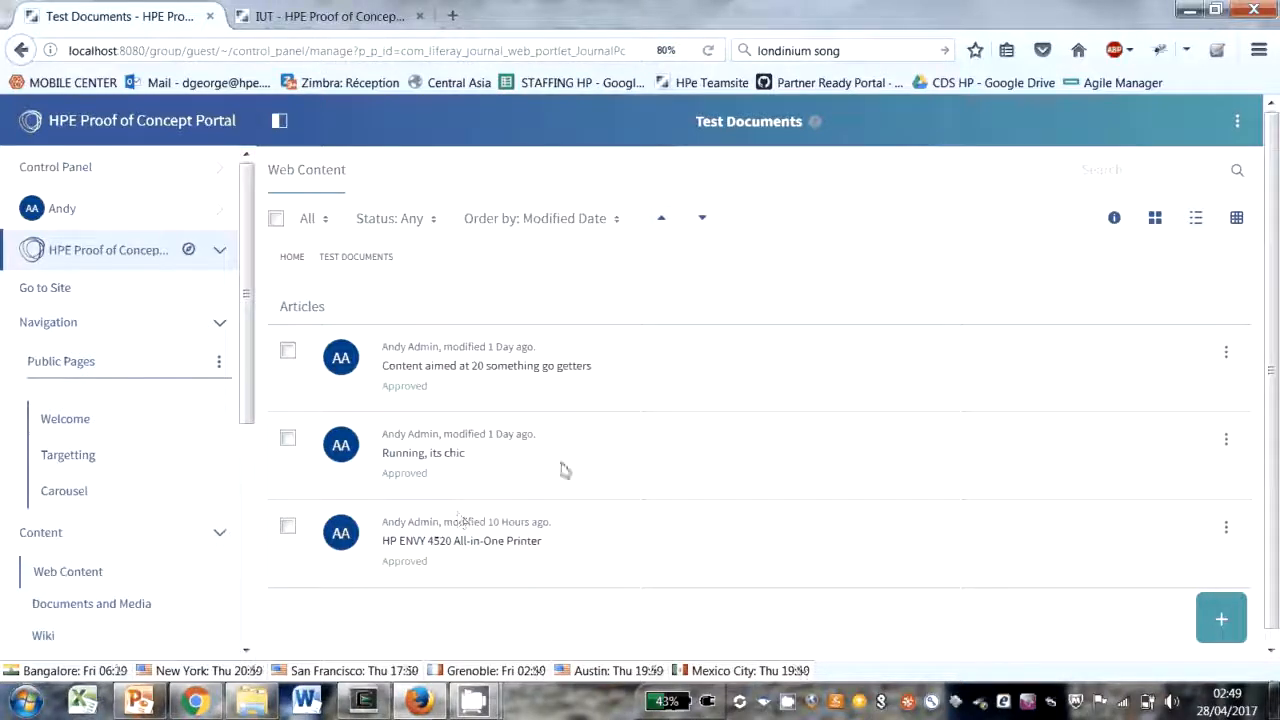
click(485, 545)
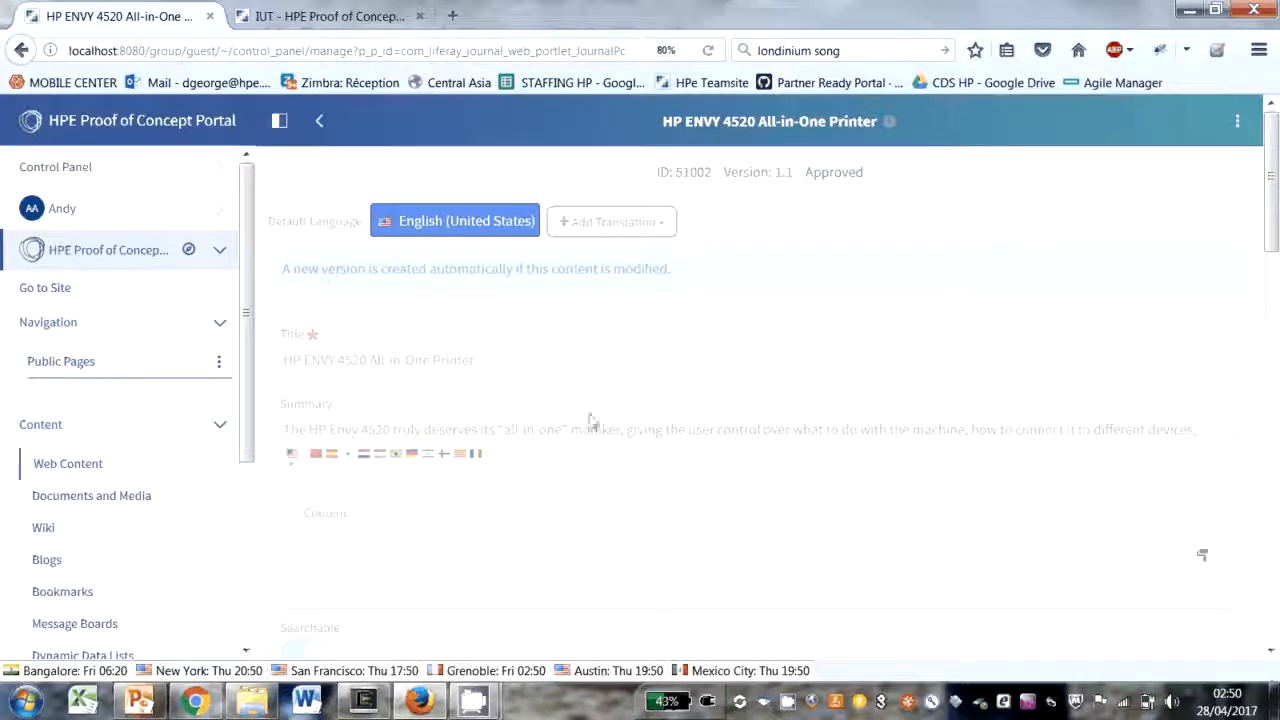
scroll(591, 420, down, 5)
scroll(591, 420, down, 5)
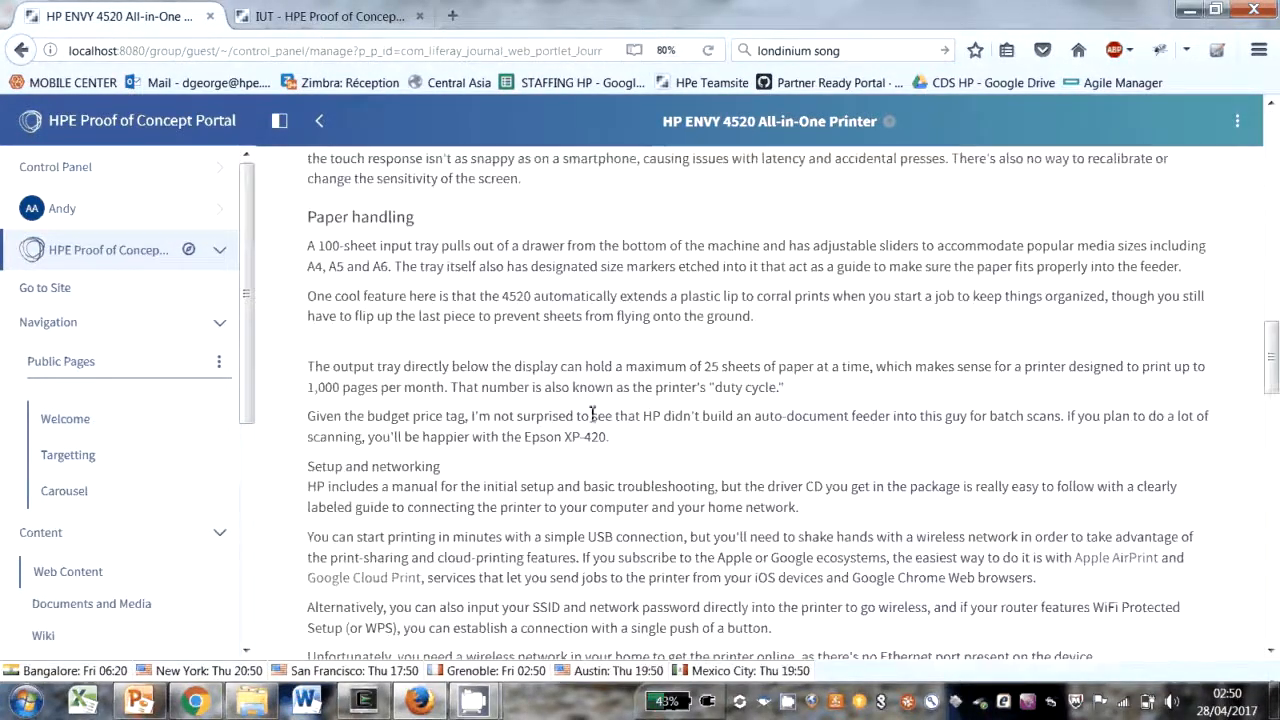
scroll(591, 420, down, 5)
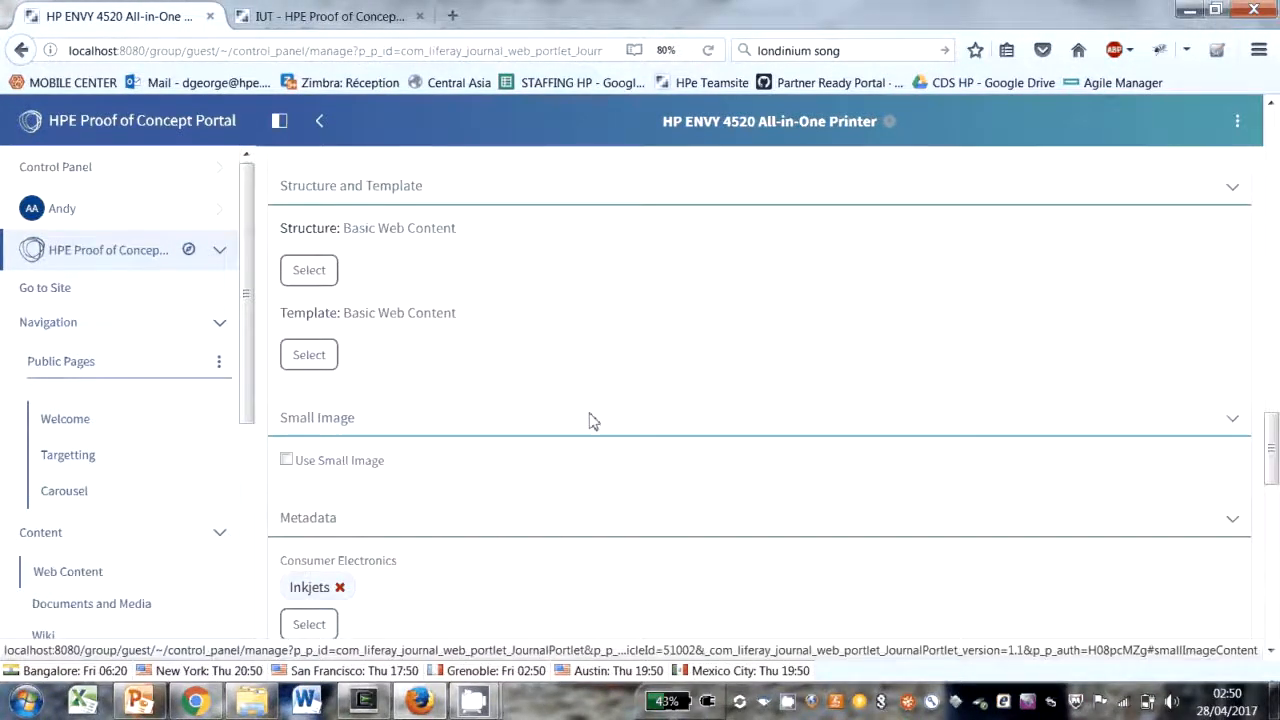
scroll(591, 420, down, 3)
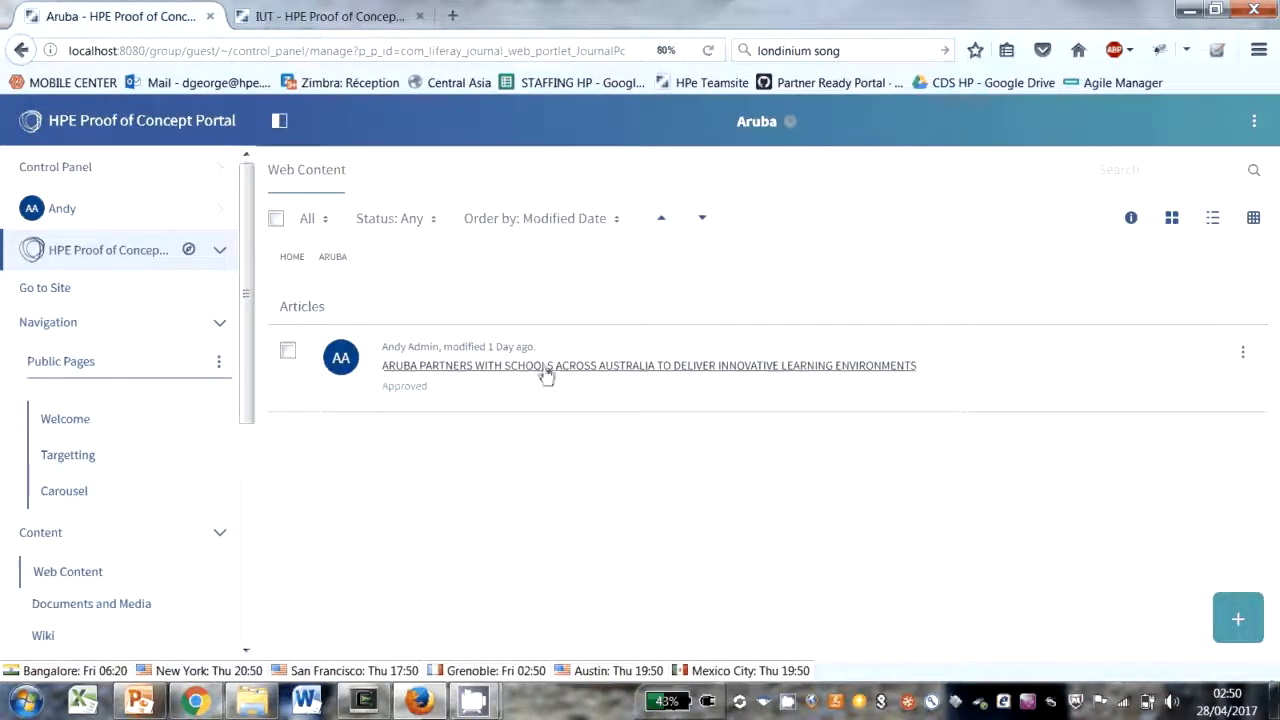
Step: Open the article about Aruba partnering with Australian schools in the Aruba folder and check its User Segment category
click(538, 366)
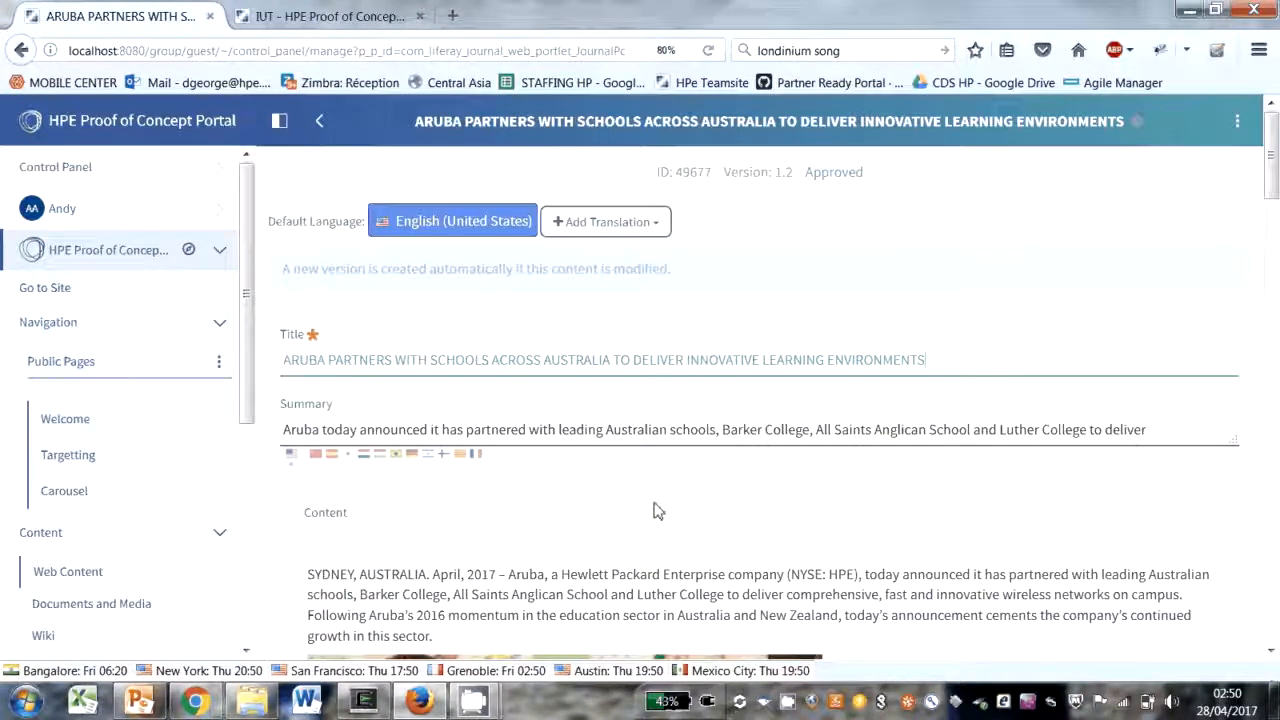
scroll(486, 460, down, 7)
scroll(486, 460, down, 5)
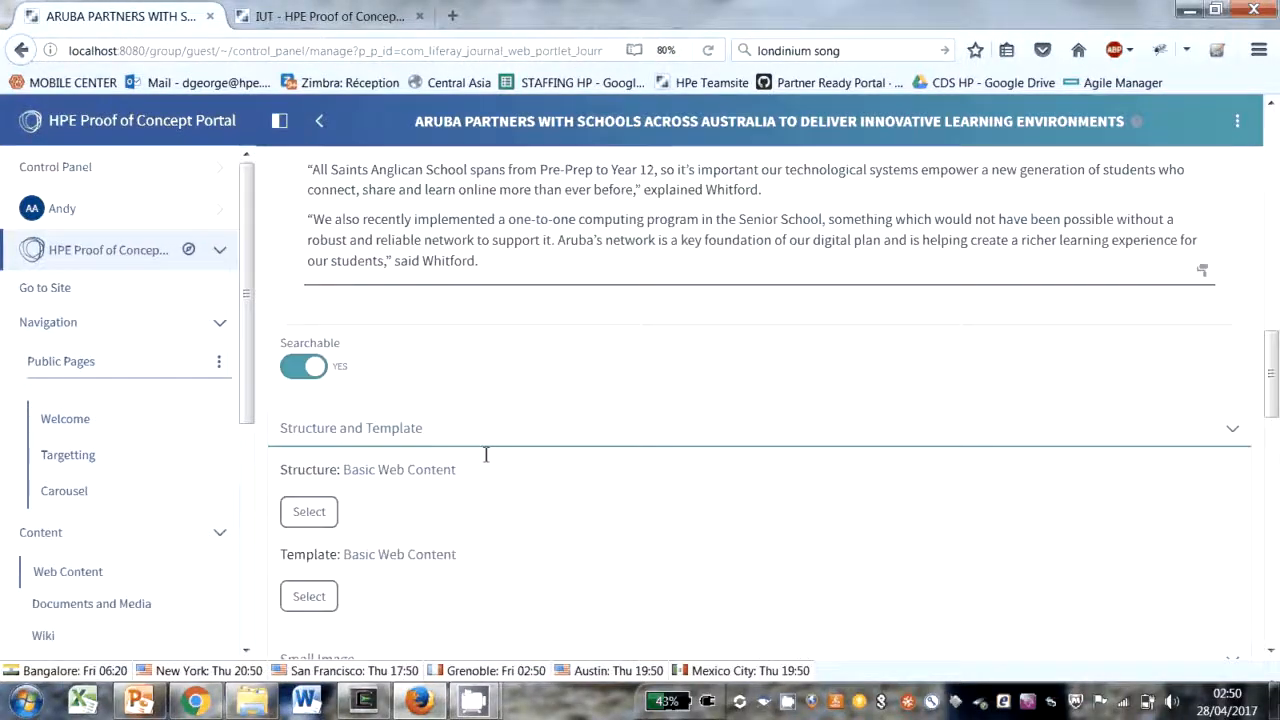
scroll(382, 460, down, 5)
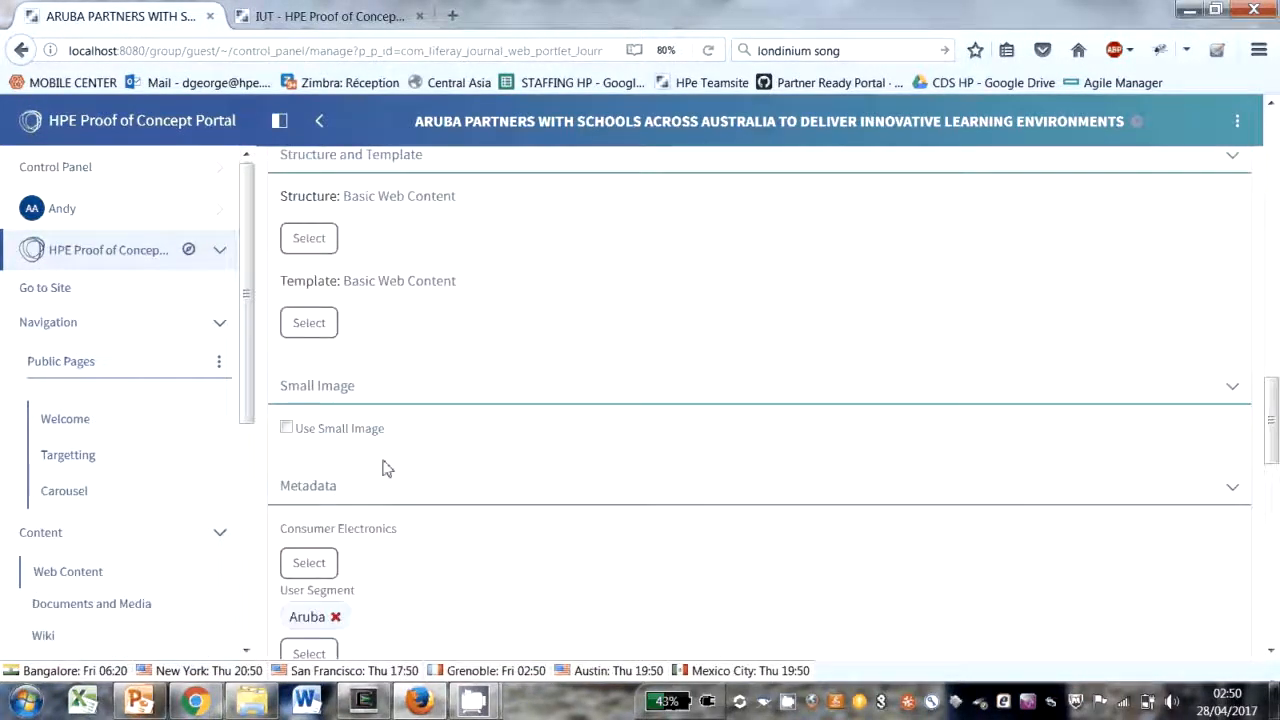
scroll(397, 620, down, 2)
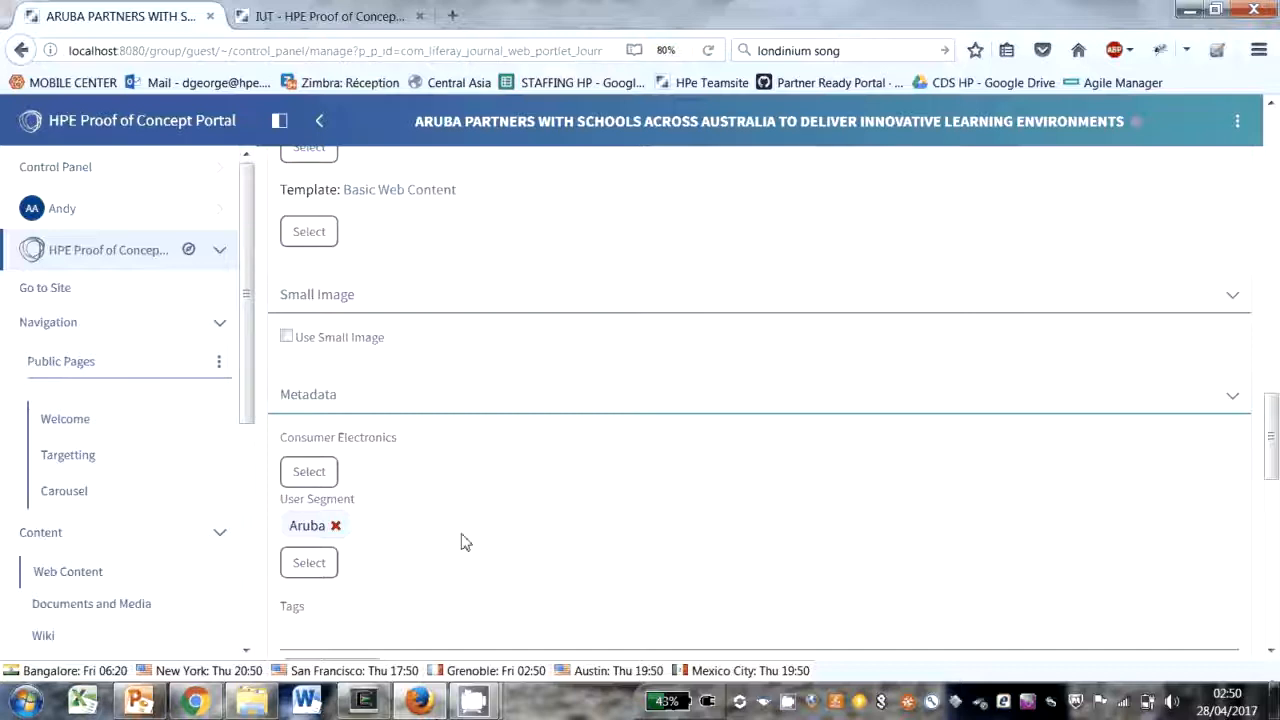
Step: Open the HP Laptop image for editing from the Carousel folder in Documents and Media and check its User Segment category
click(131, 605)
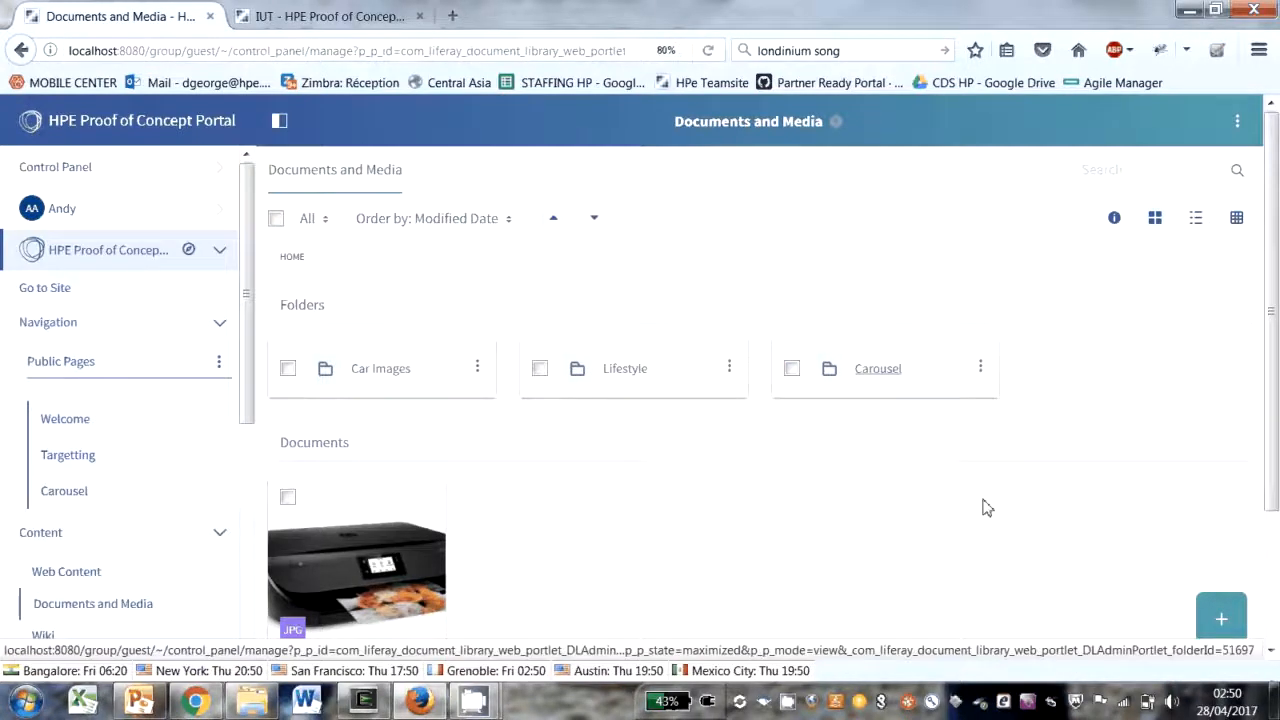
scroll(771, 451, down, 3)
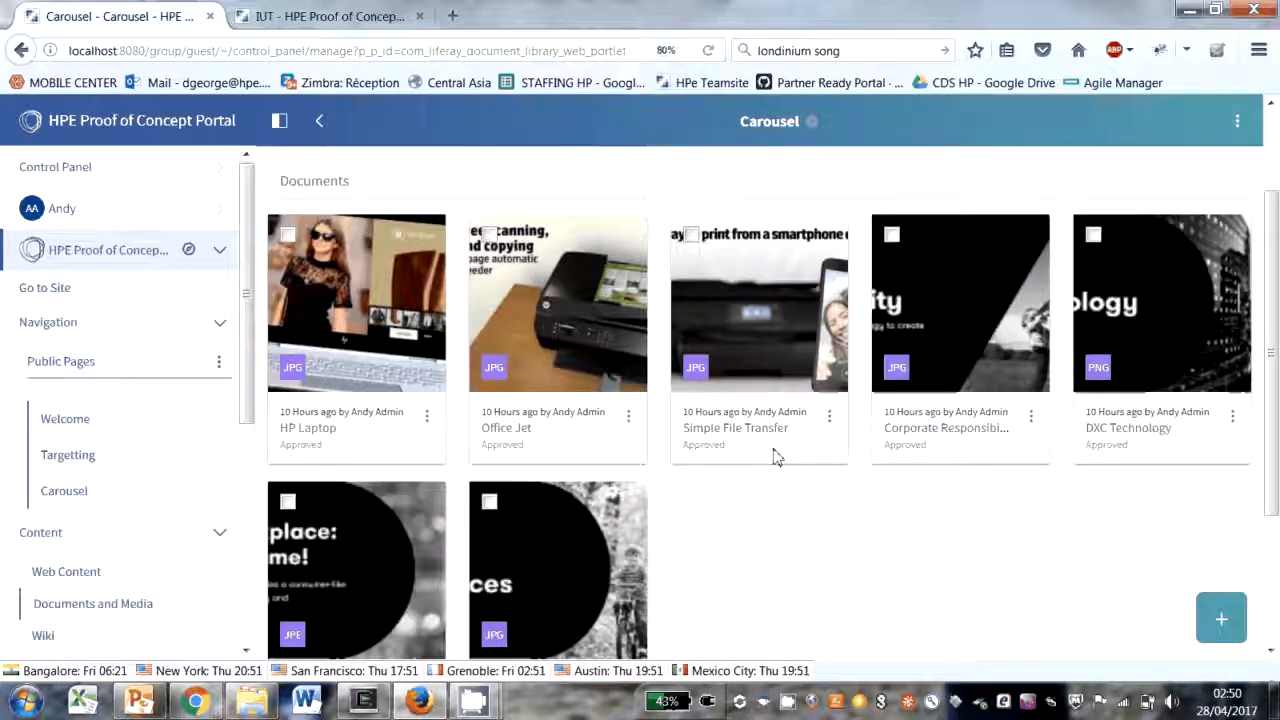
click(427, 358)
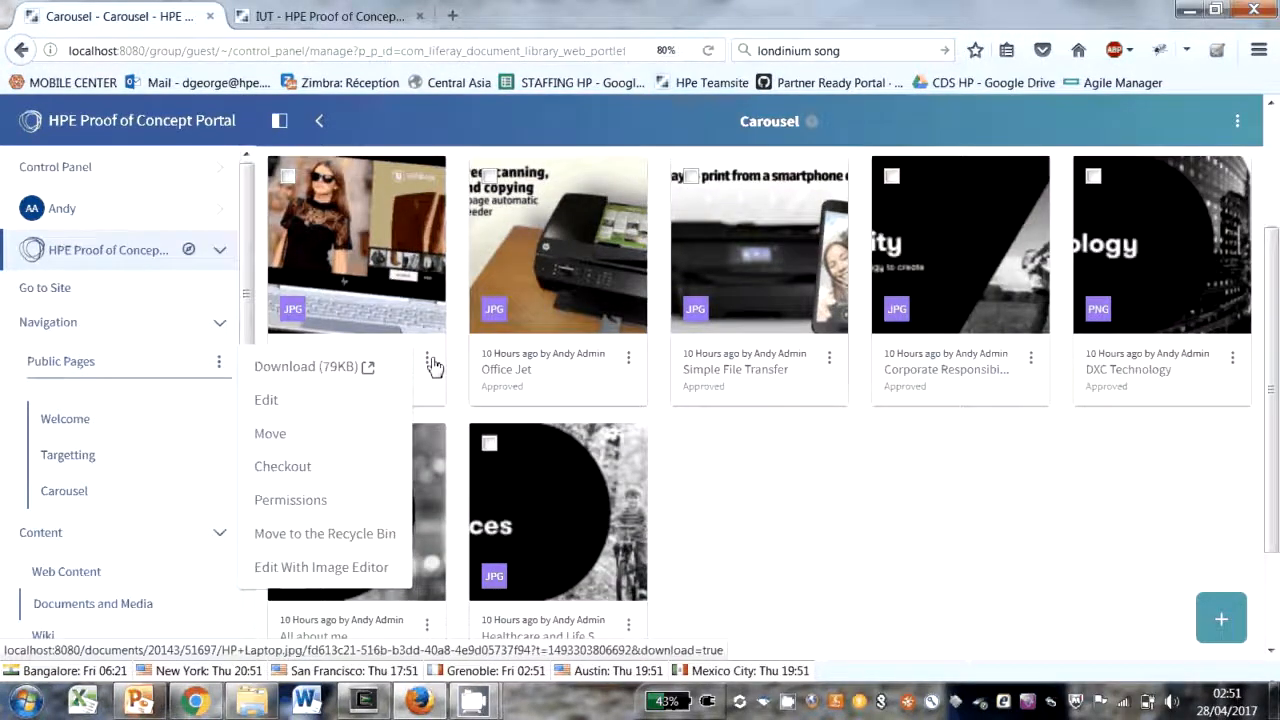
click(272, 402)
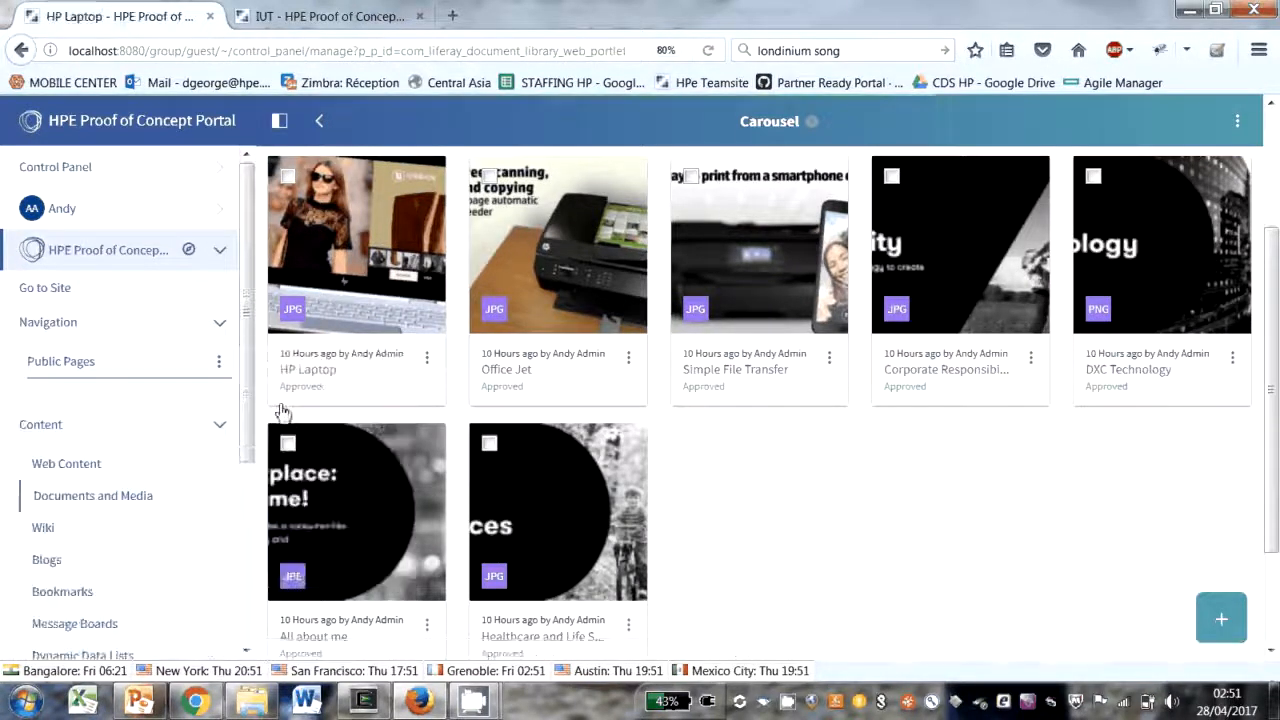
scroll(580, 432, down, 3)
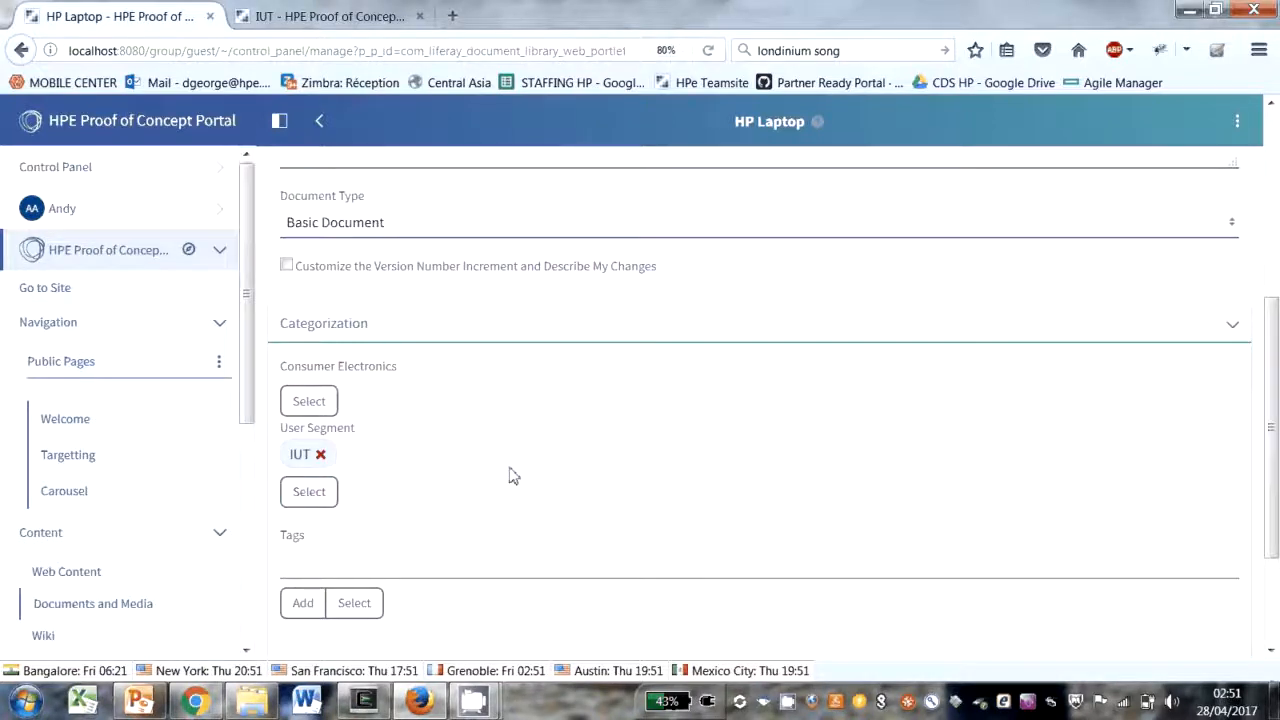
scroll(509, 476, down, 2)
Step: Return to the Carousel folder, open the Corporate Responsibility image for editing, and check its User Segment category
scroll(423, 234, up, 5)
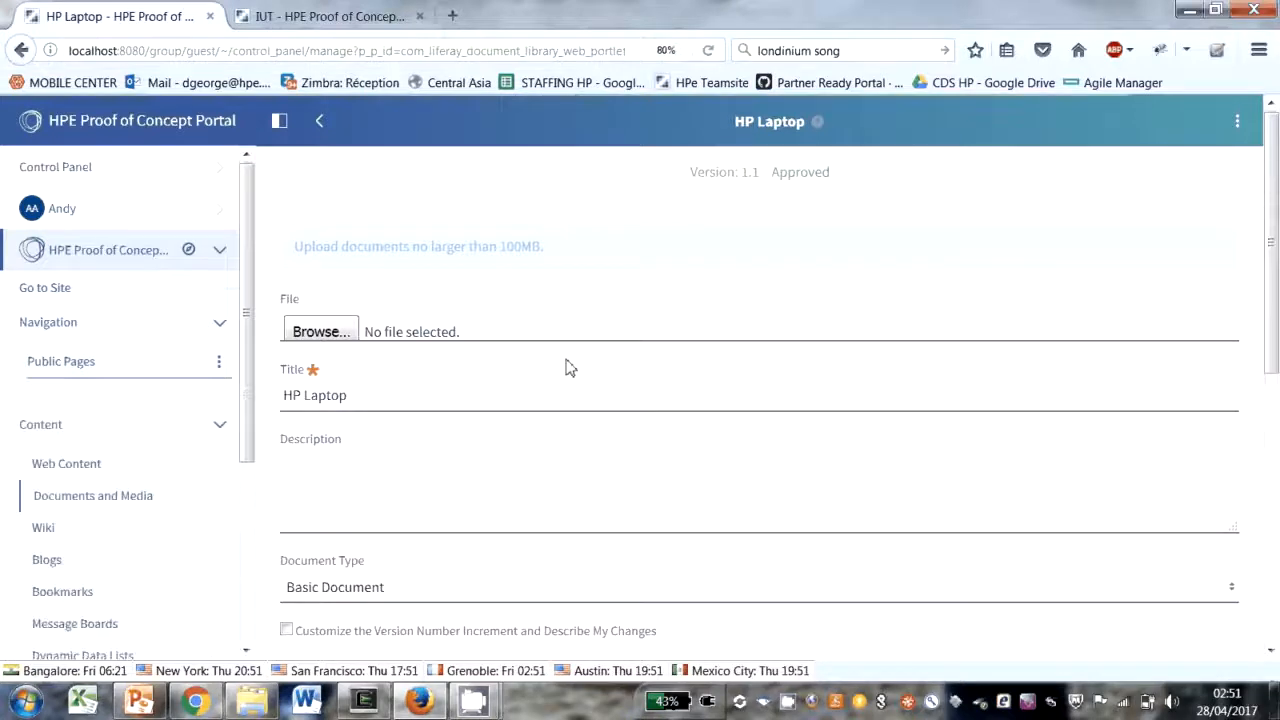
click(1030, 540)
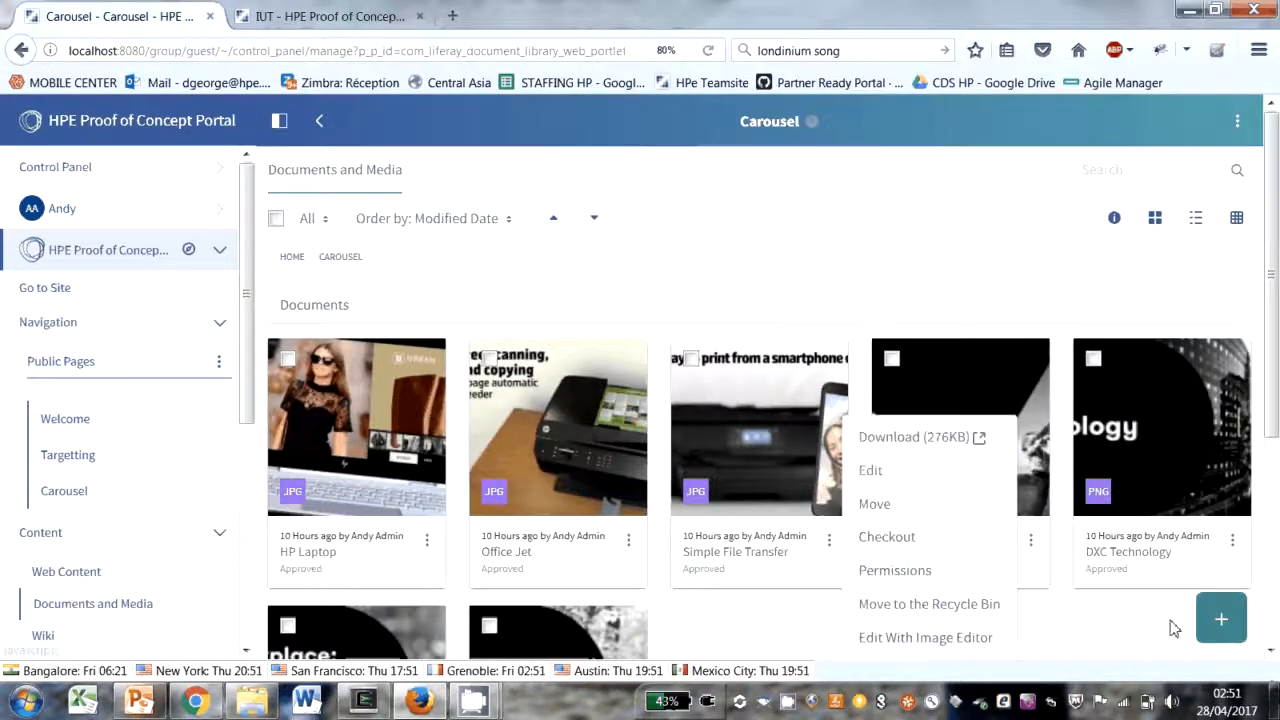
click(884, 480)
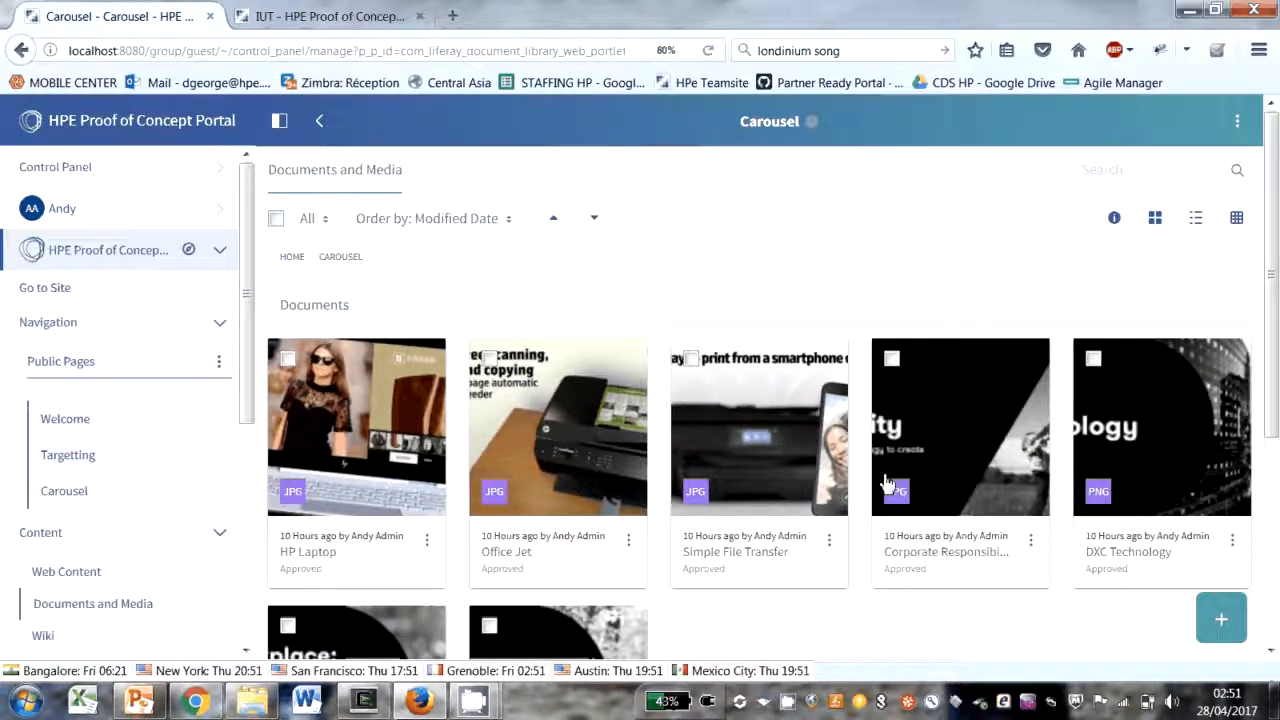
scroll(524, 403, down, 5)
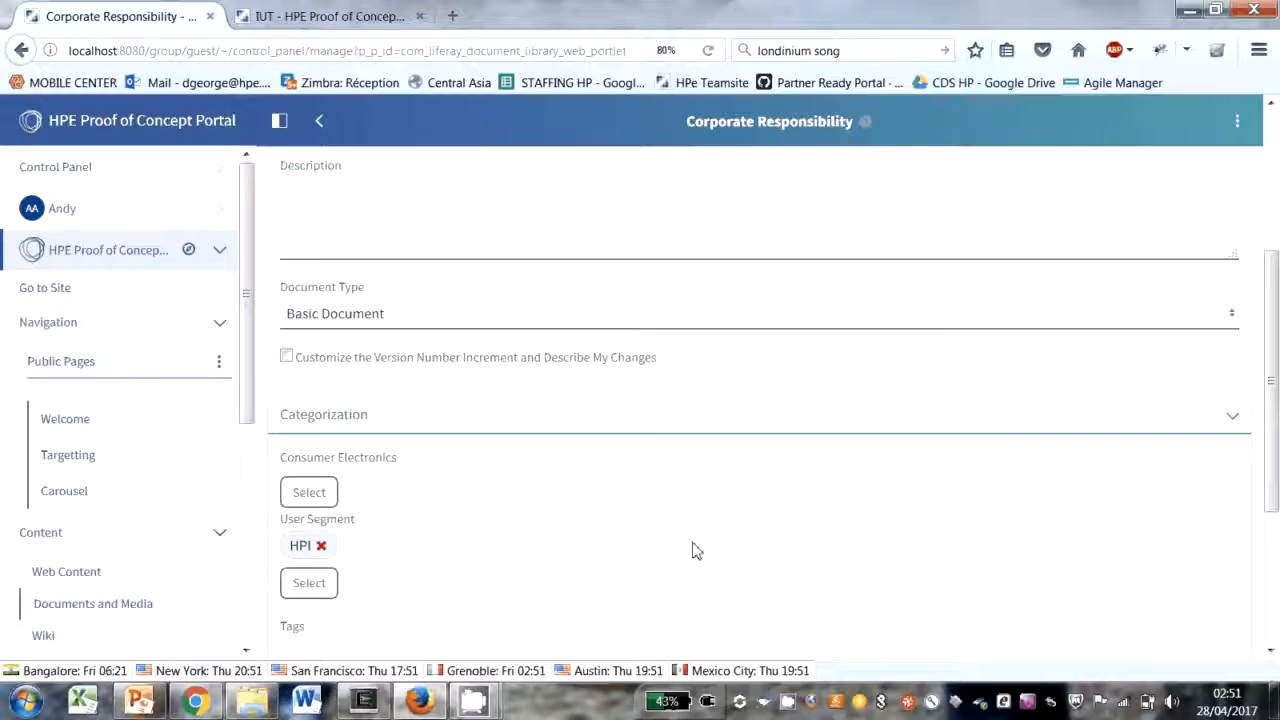
Step: Open the Aruba organization's Accounts Exec user for editing from Users and Organizations and examine the user information
click(214, 169)
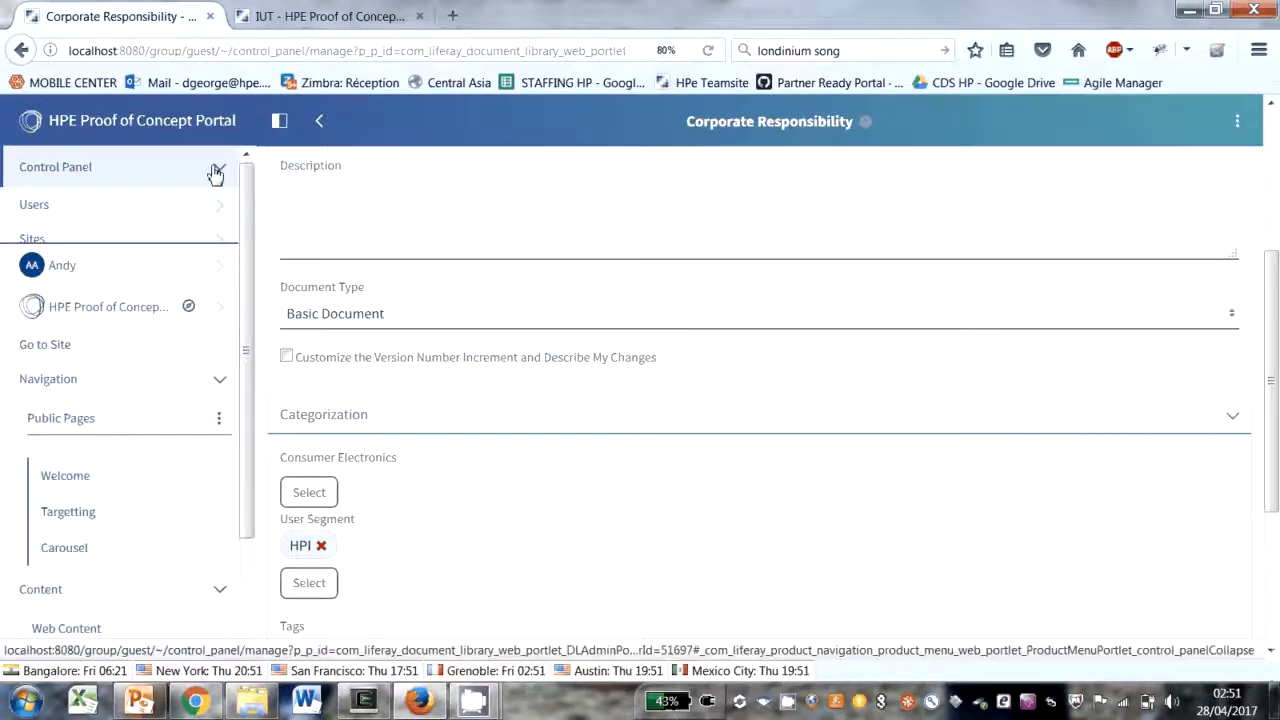
click(40, 205)
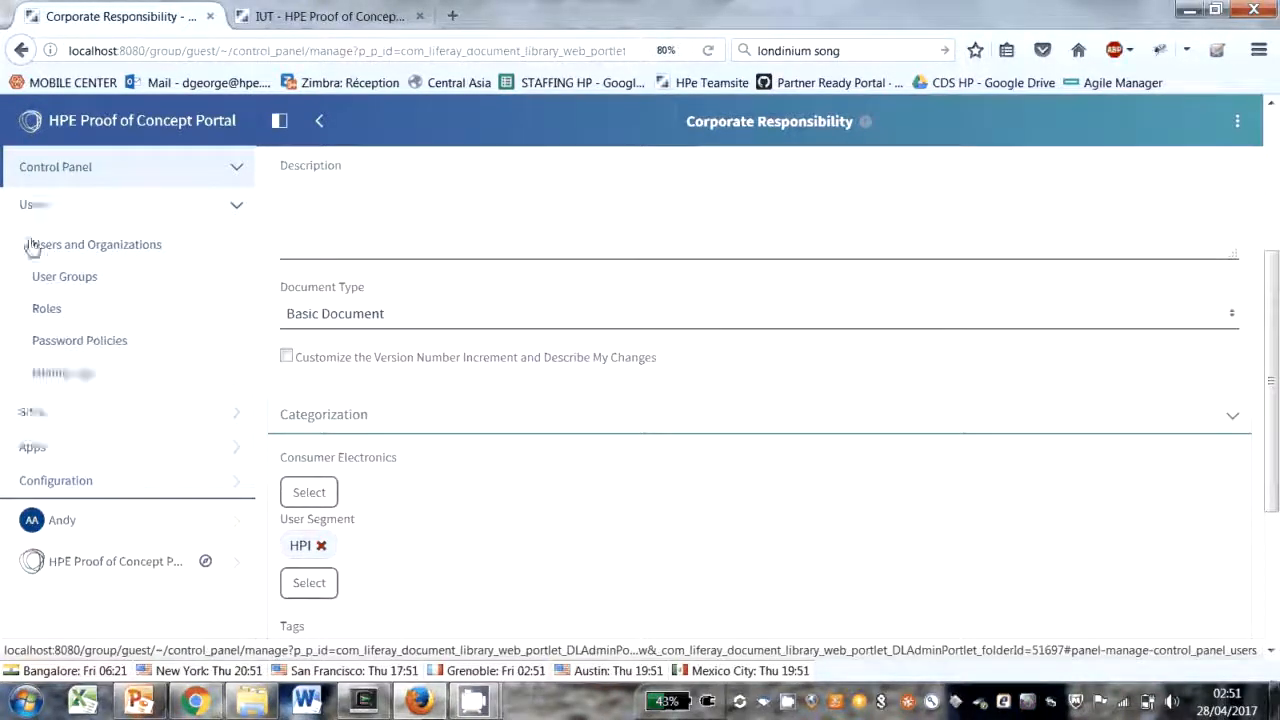
click(133, 246)
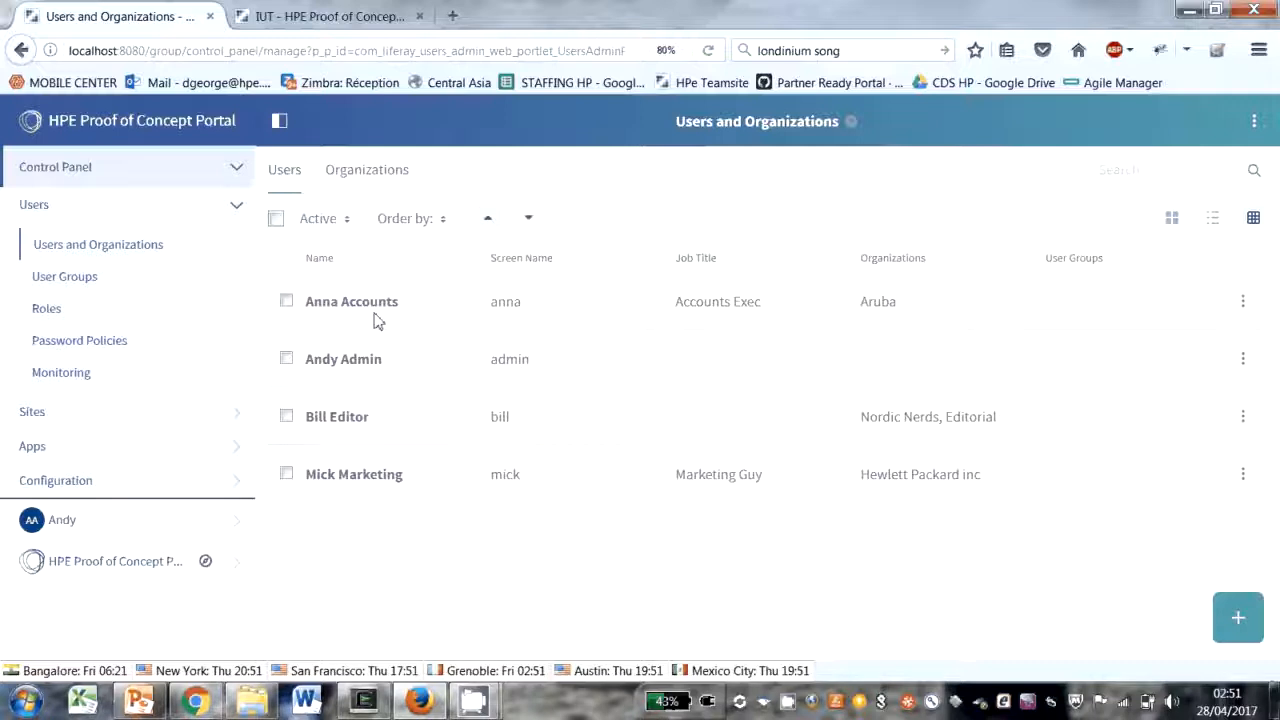
click(1242, 303)
click(1126, 316)
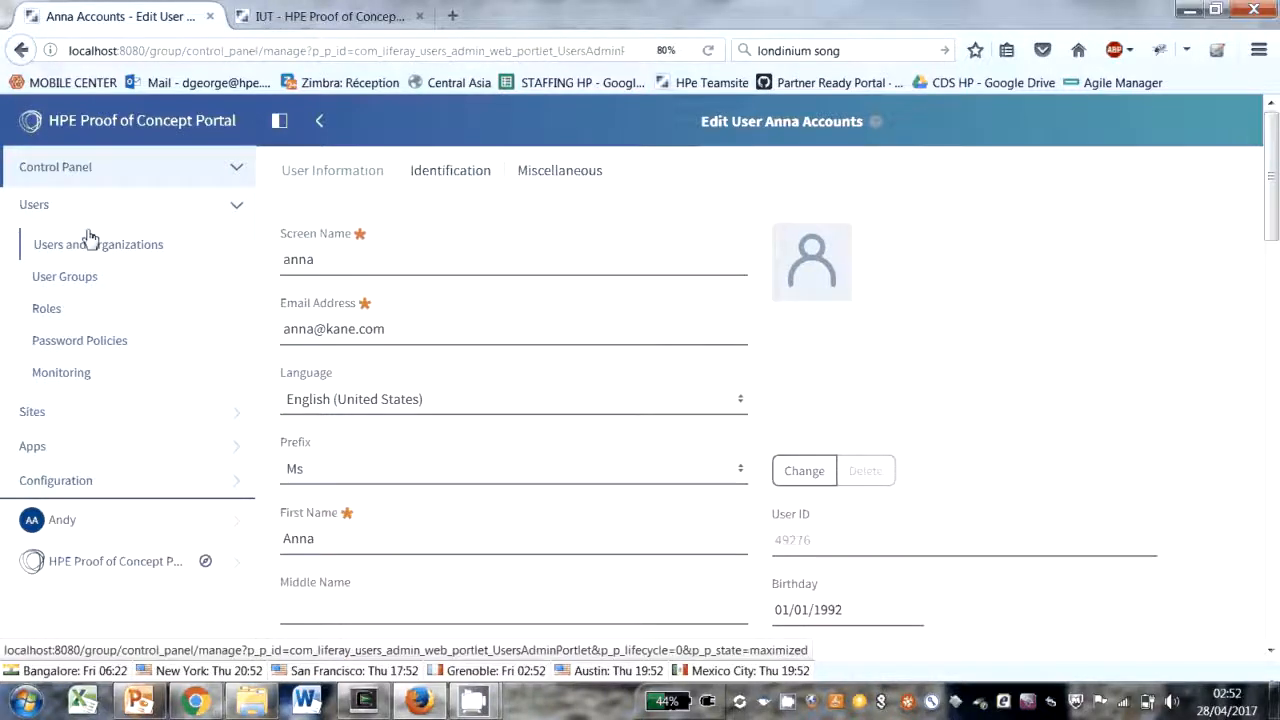
Step: Return to the list of users and impersonate the Accounts Exec user from the Aruba organization
click(68, 170)
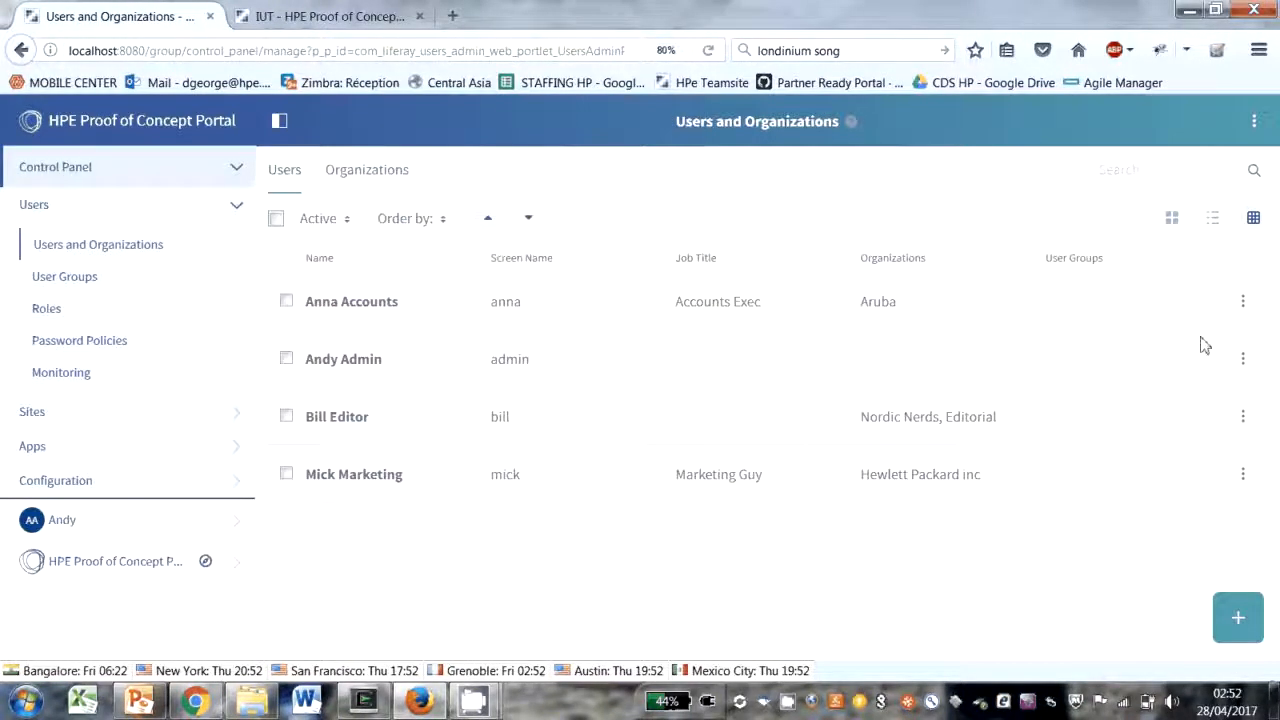
click(1245, 303)
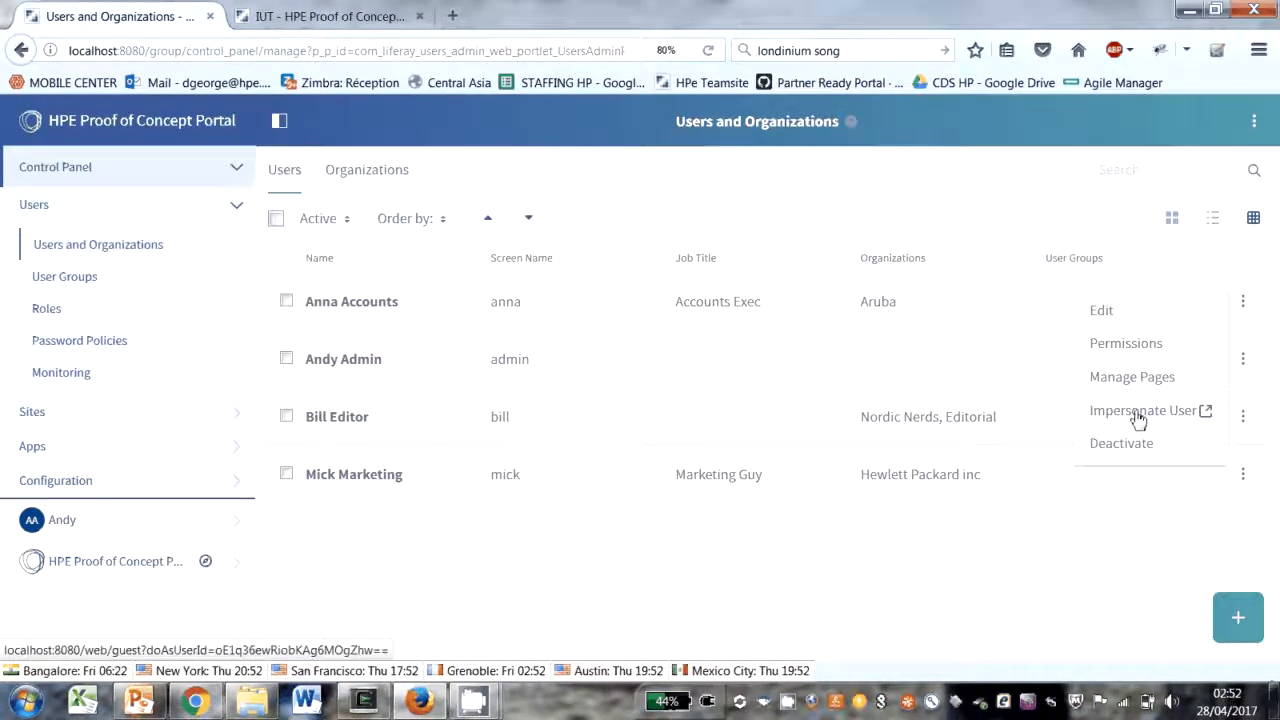
click(1140, 411)
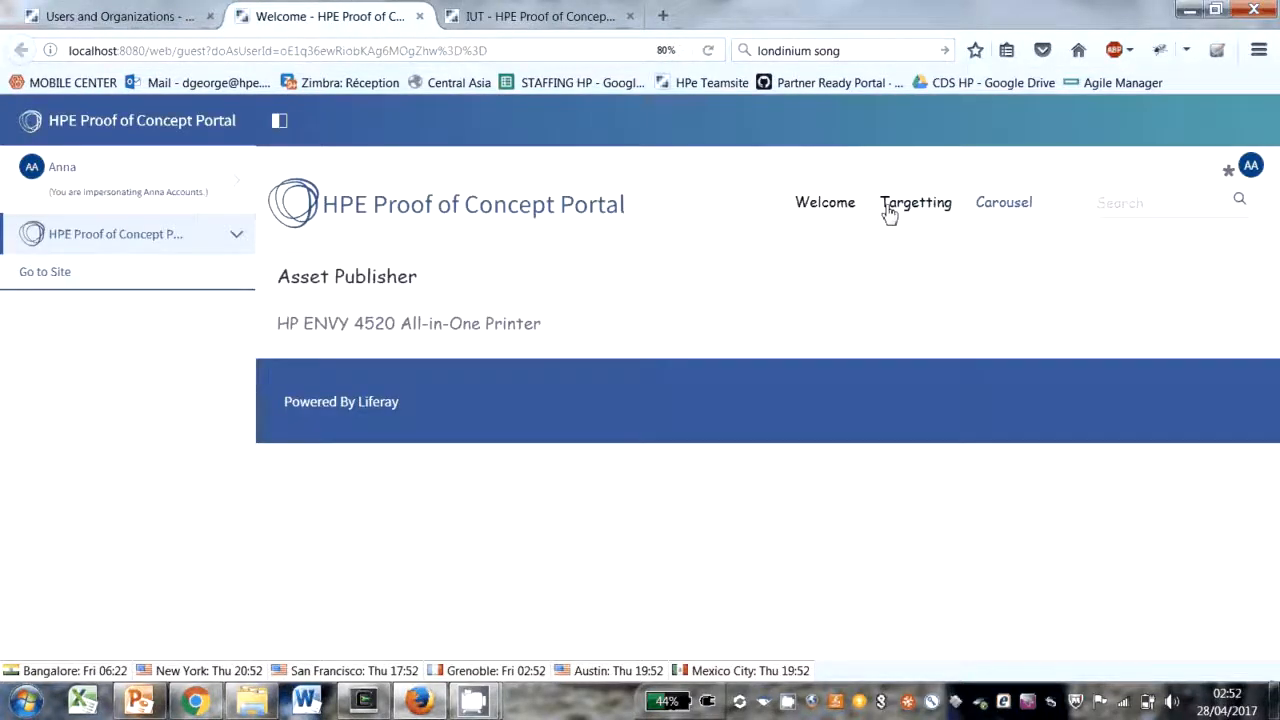
Step: Review the targeted article on the Targetting page and the images on the Carousel page as the impersonated Aruba user
click(916, 204)
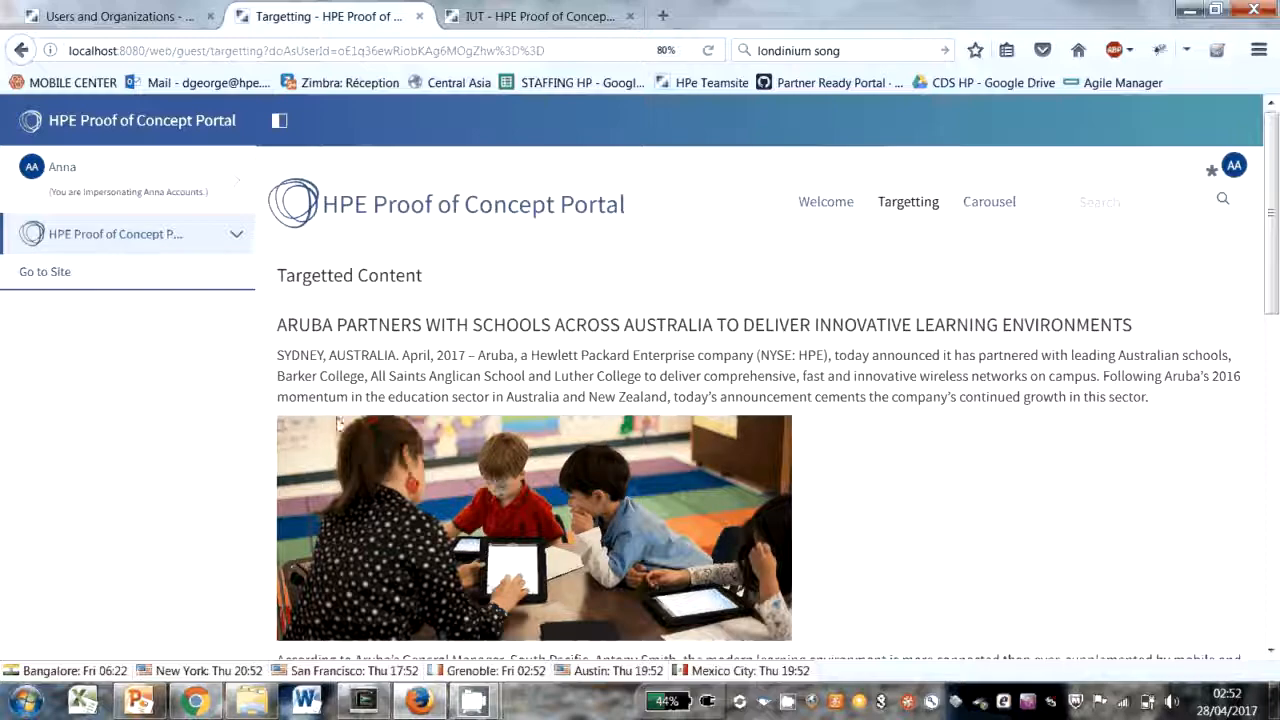
scroll(337, 425, down, 4)
scroll(622, 262, up, 2)
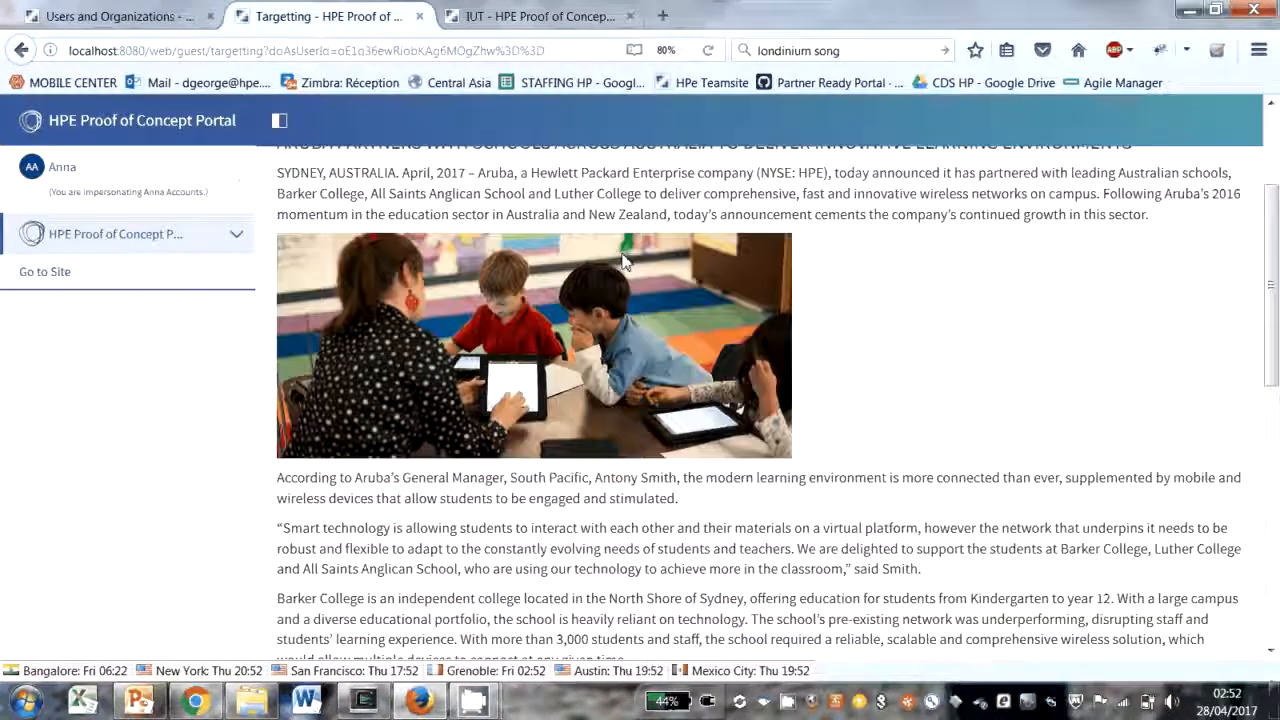
scroll(622, 262, up, 3)
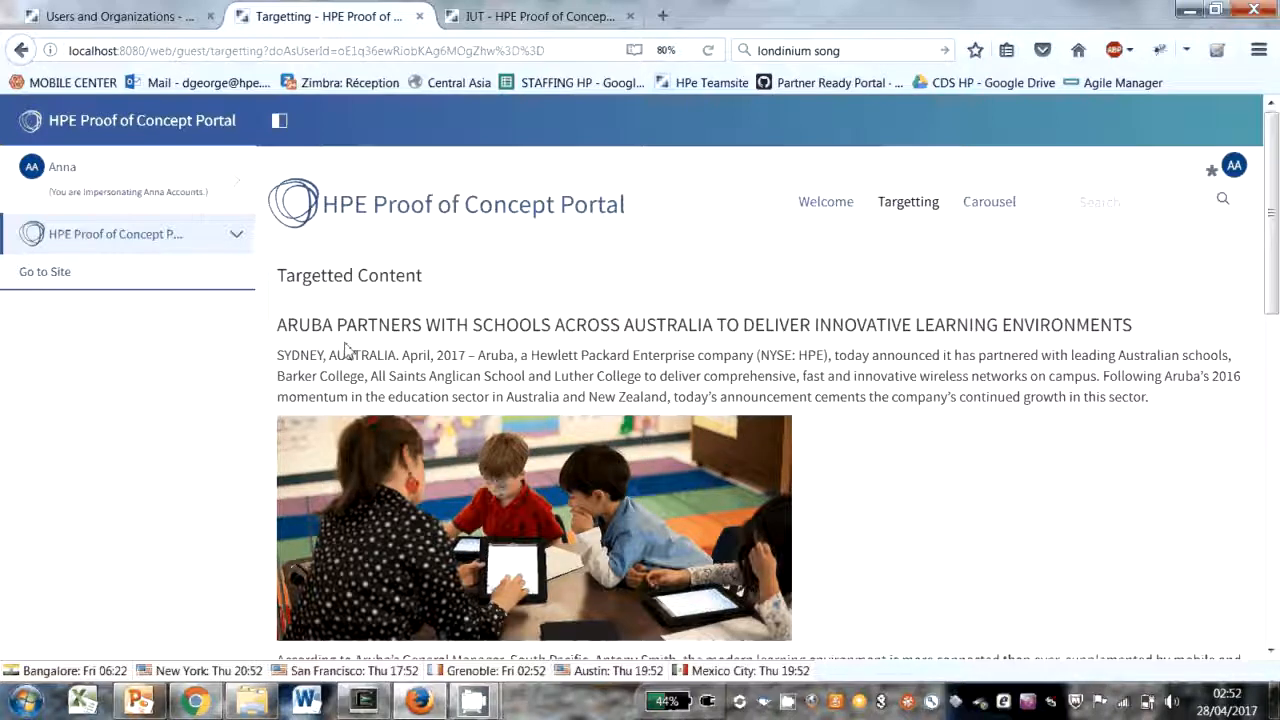
click(995, 204)
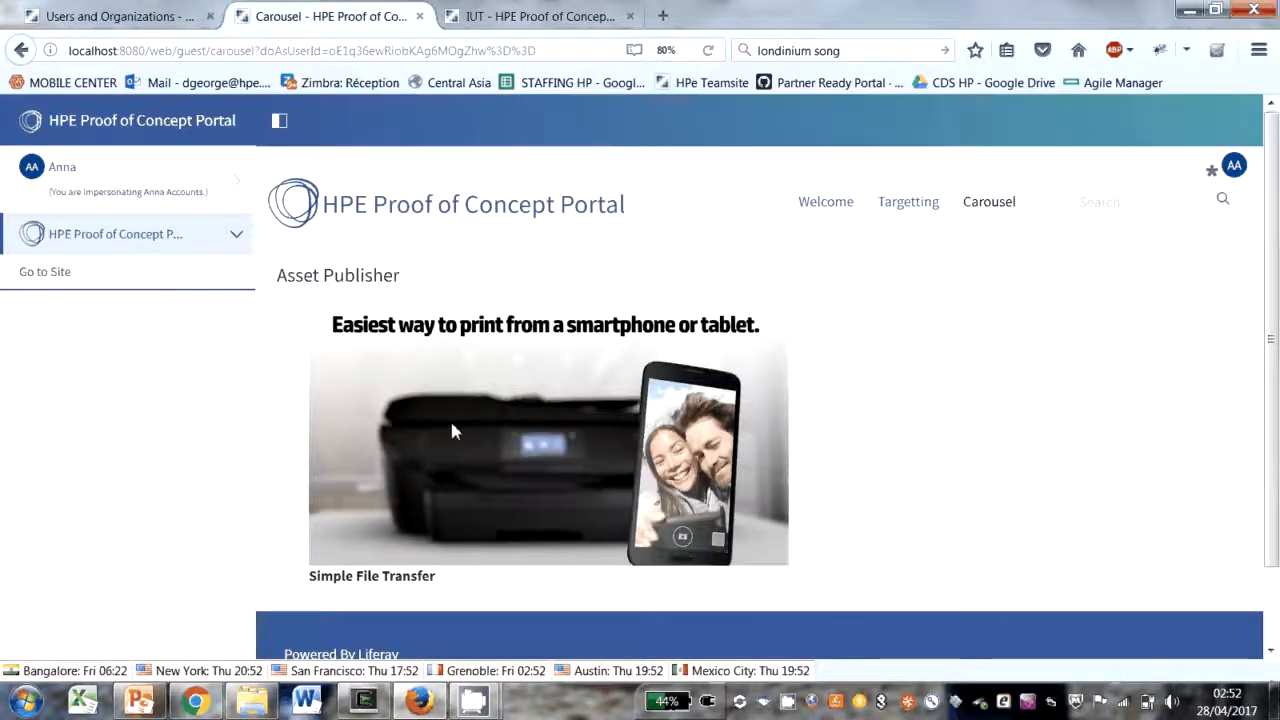
Step: End the current impersonation and impersonate the Marketing Guy user of Hewlett Packard inc from Users and Organizations
click(245, 192)
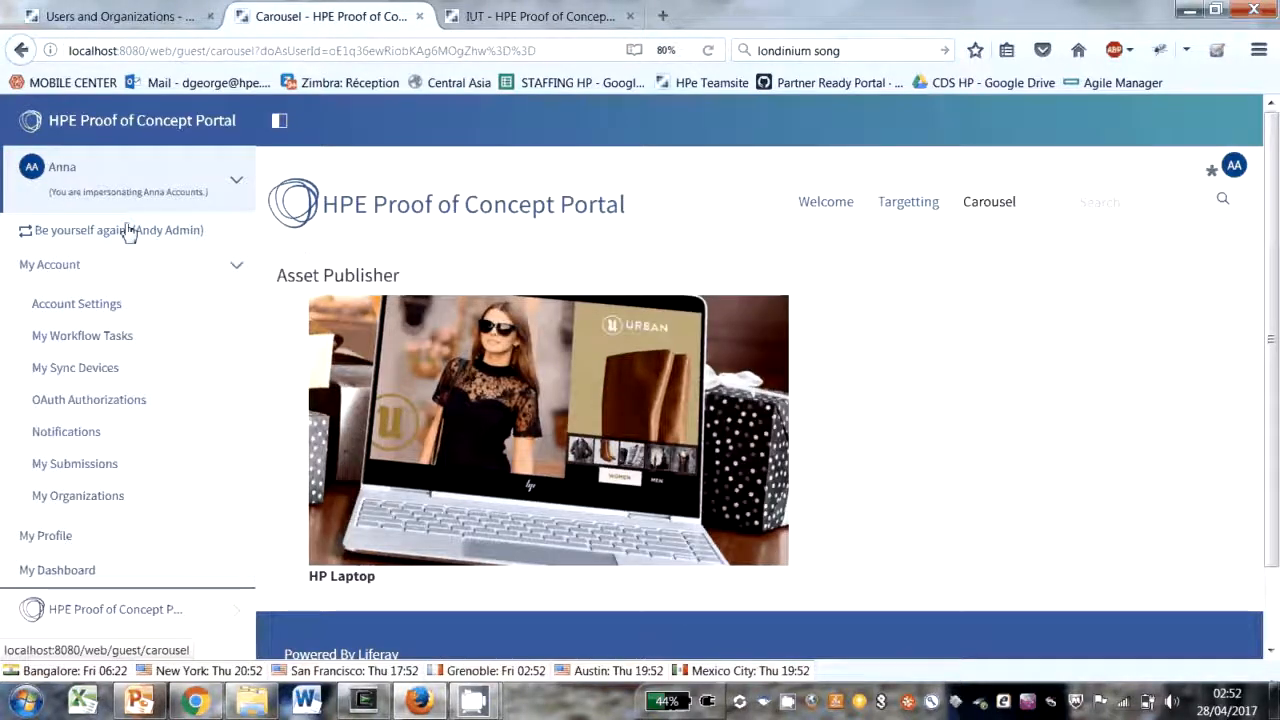
click(128, 231)
click(58, 168)
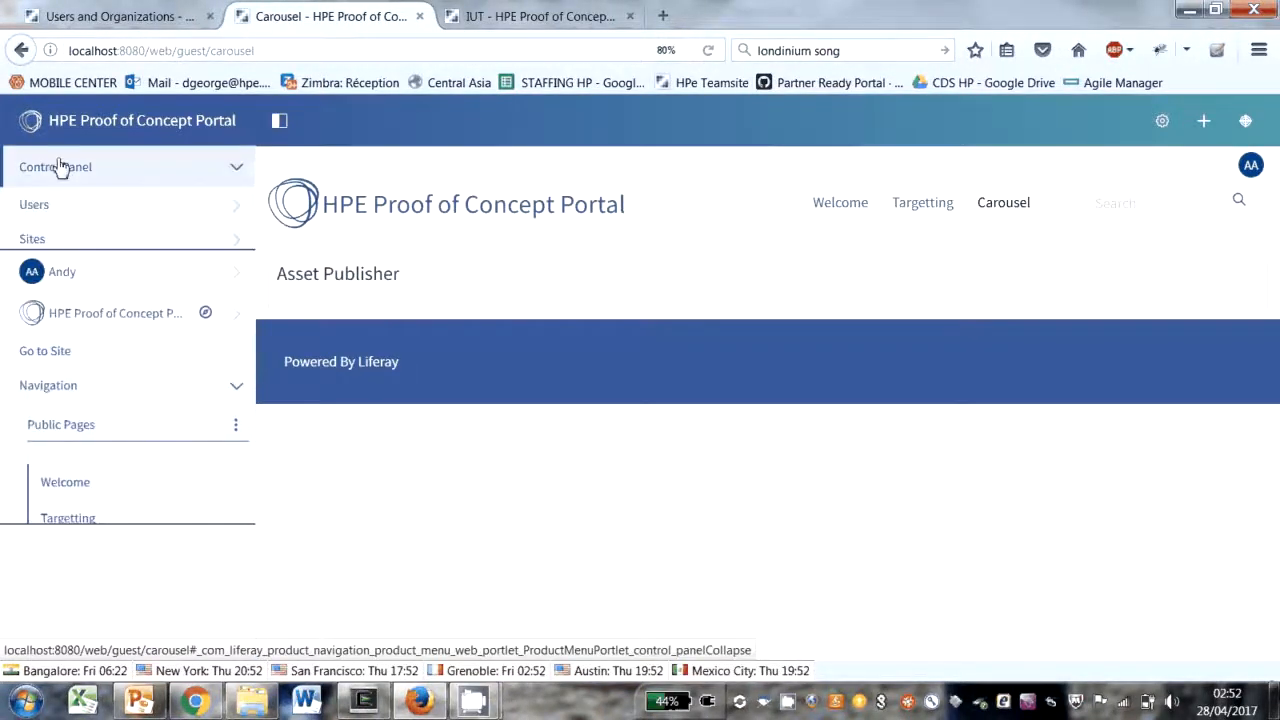
click(48, 208)
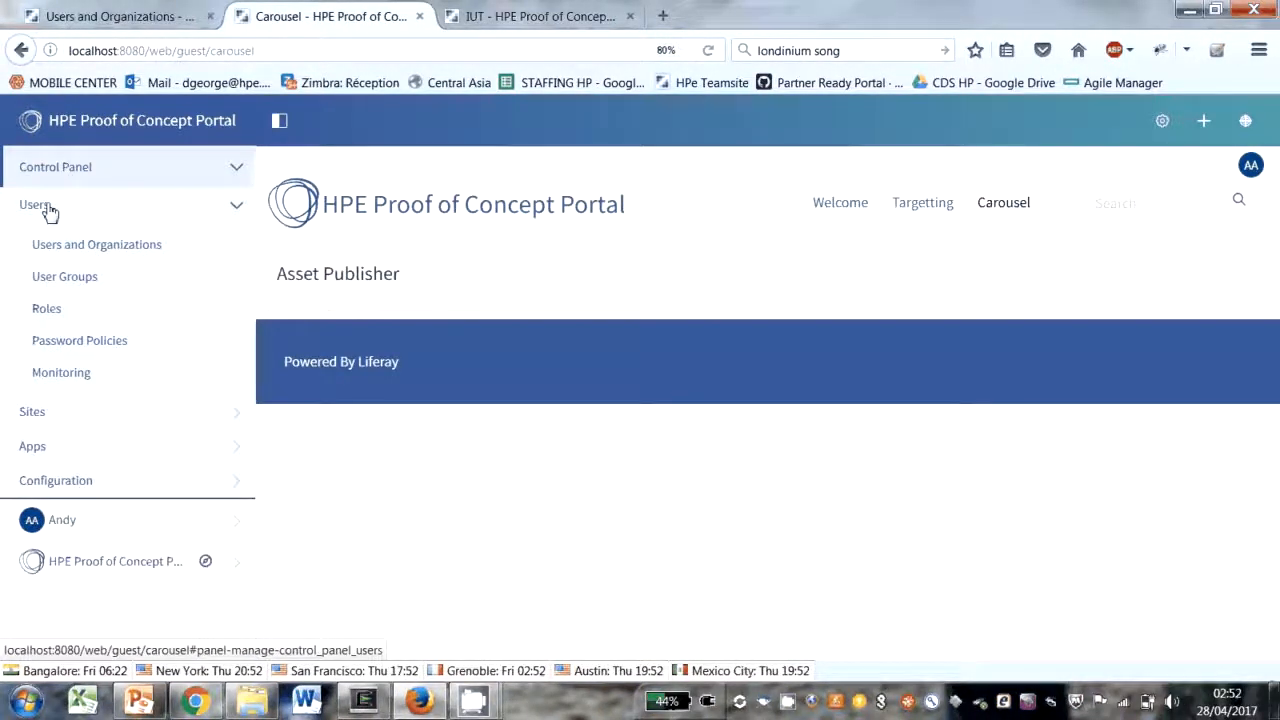
click(134, 248)
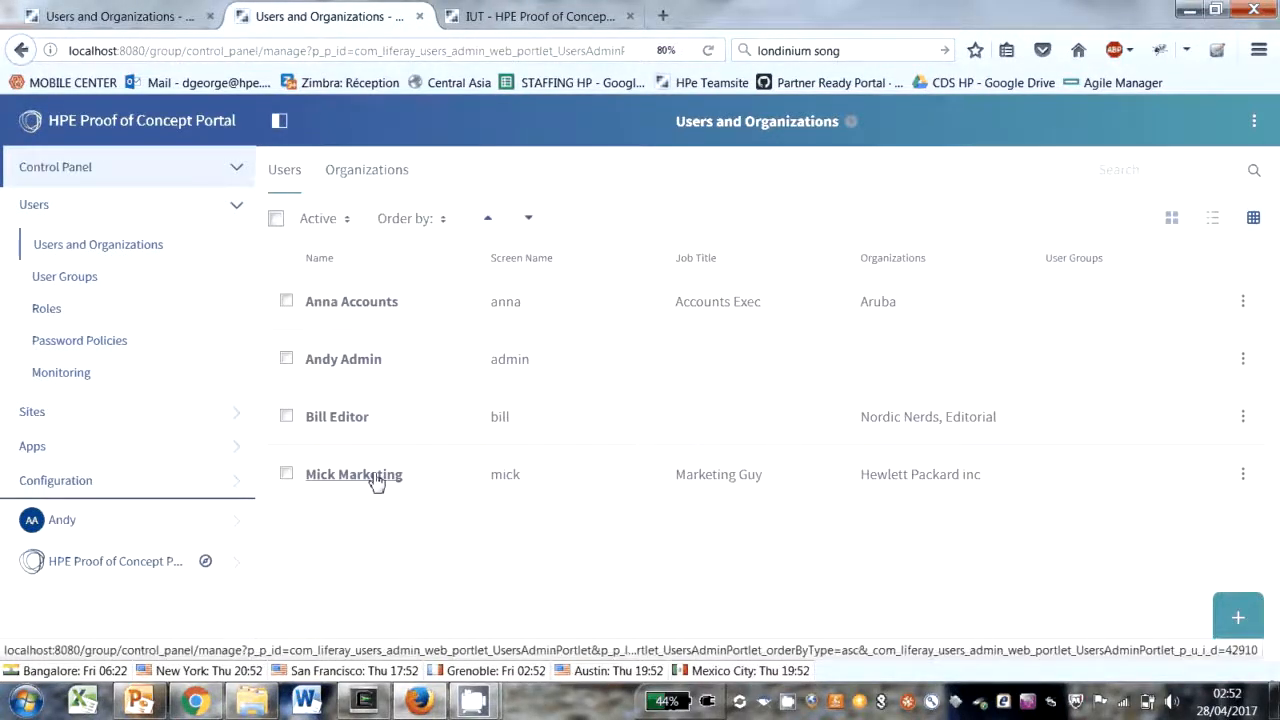
click(1243, 478)
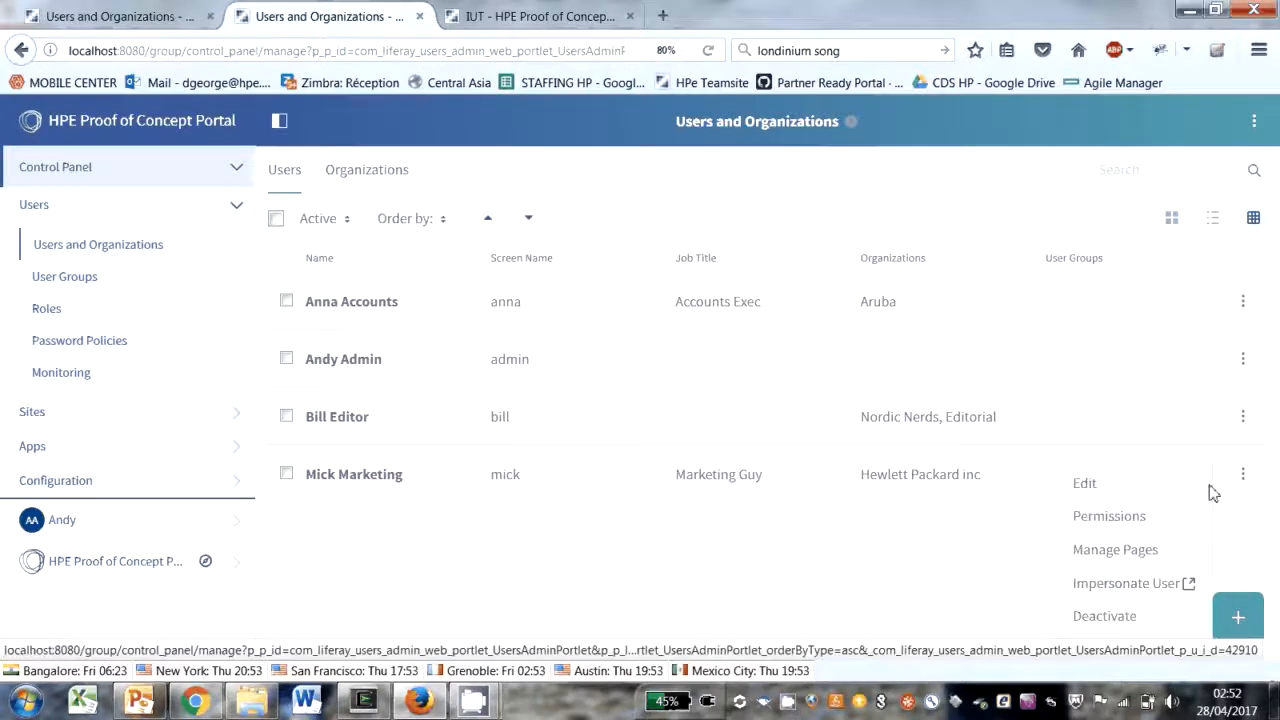
click(1107, 588)
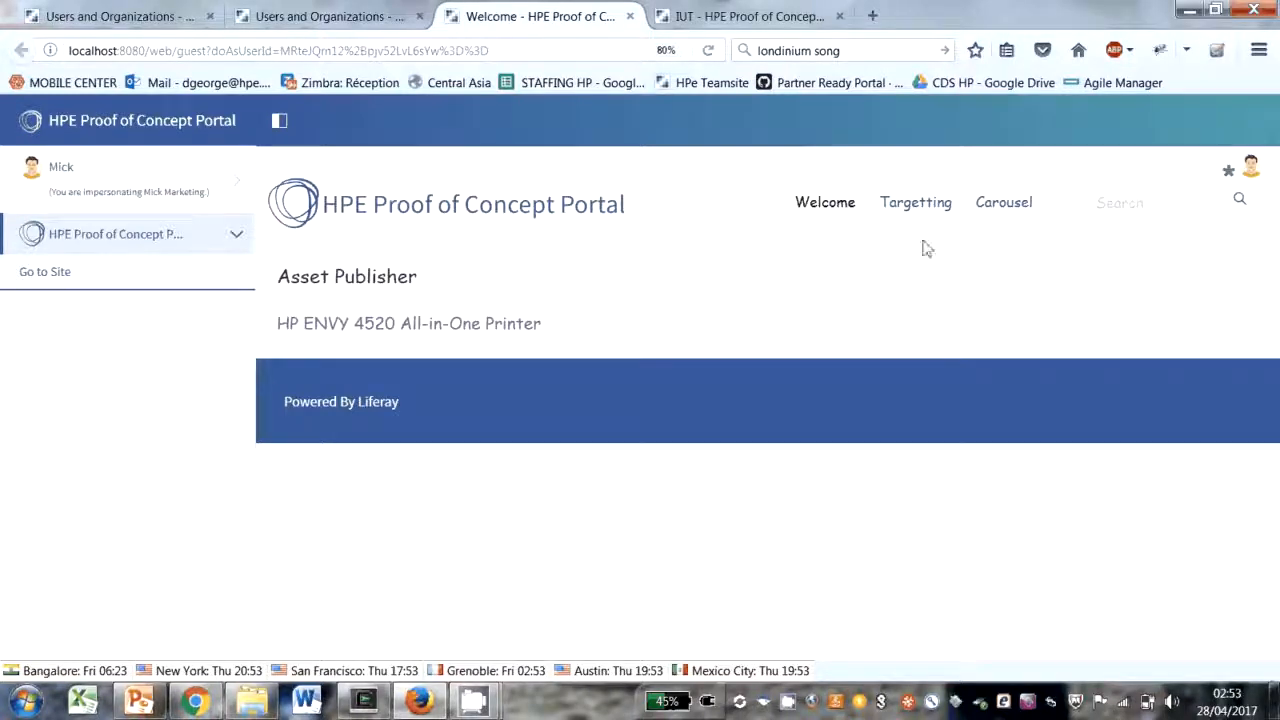
Step: Review the targeted article on the Targetting page and the images on the Carousel page as the impersonated marketing user
click(912, 204)
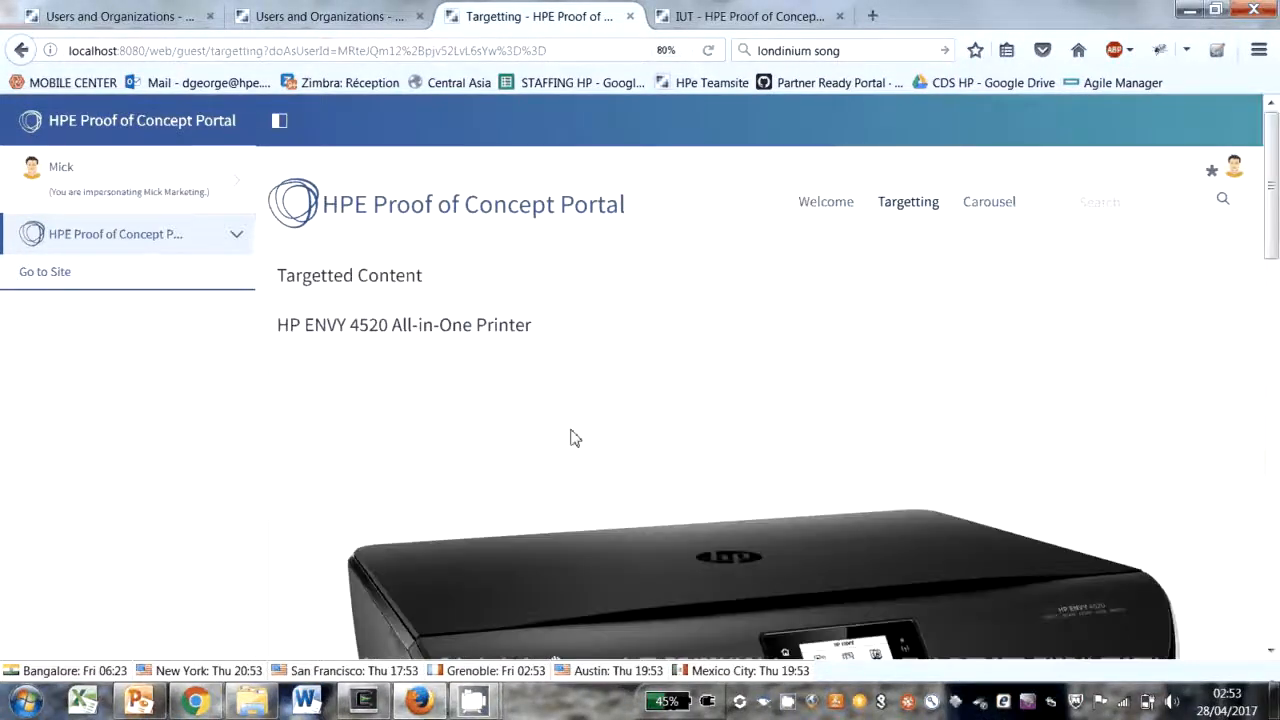
scroll(517, 380, down, 3)
scroll(517, 386, down, 5)
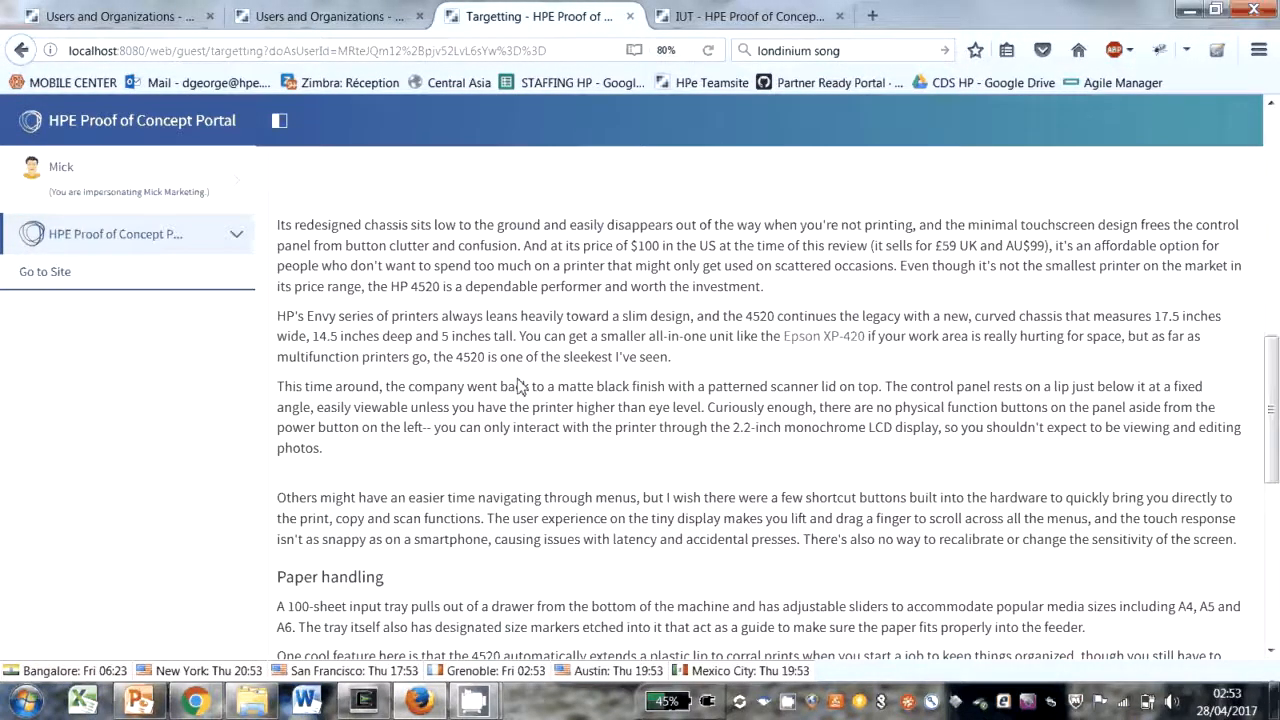
scroll(517, 386, down, 8)
scroll(500, 346, up, 10)
scroll(502, 347, up, 8)
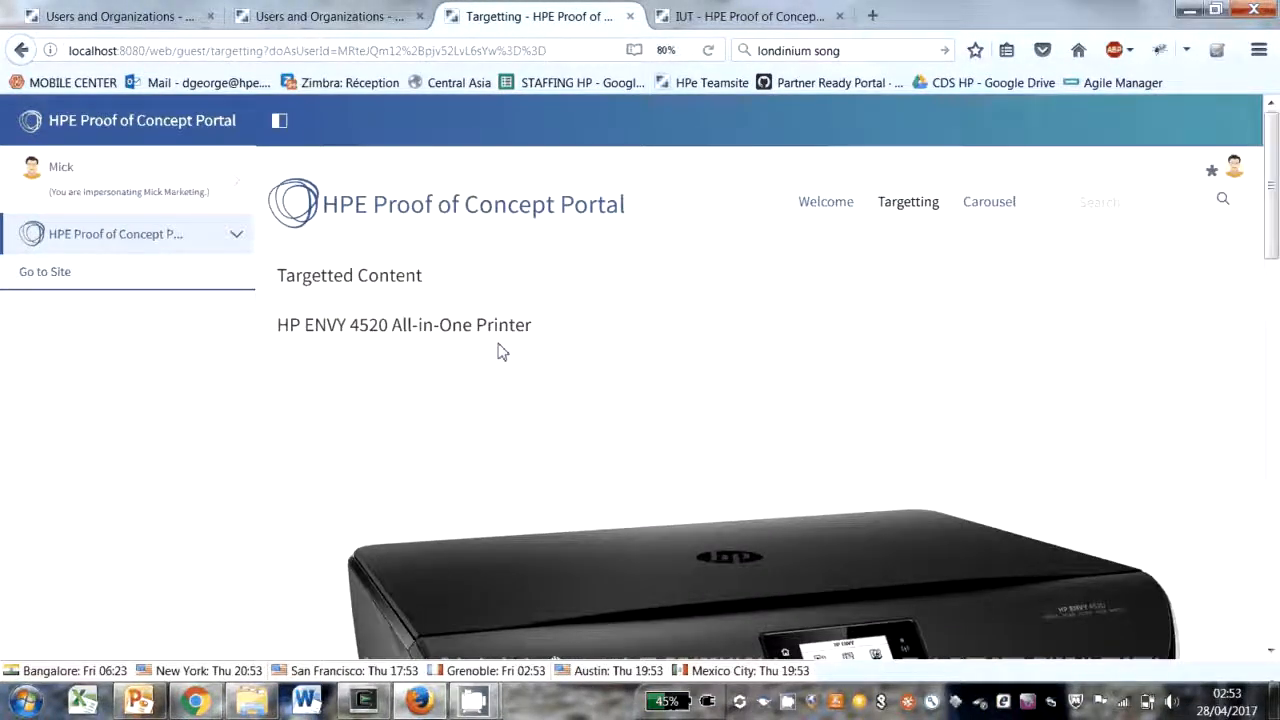
click(989, 201)
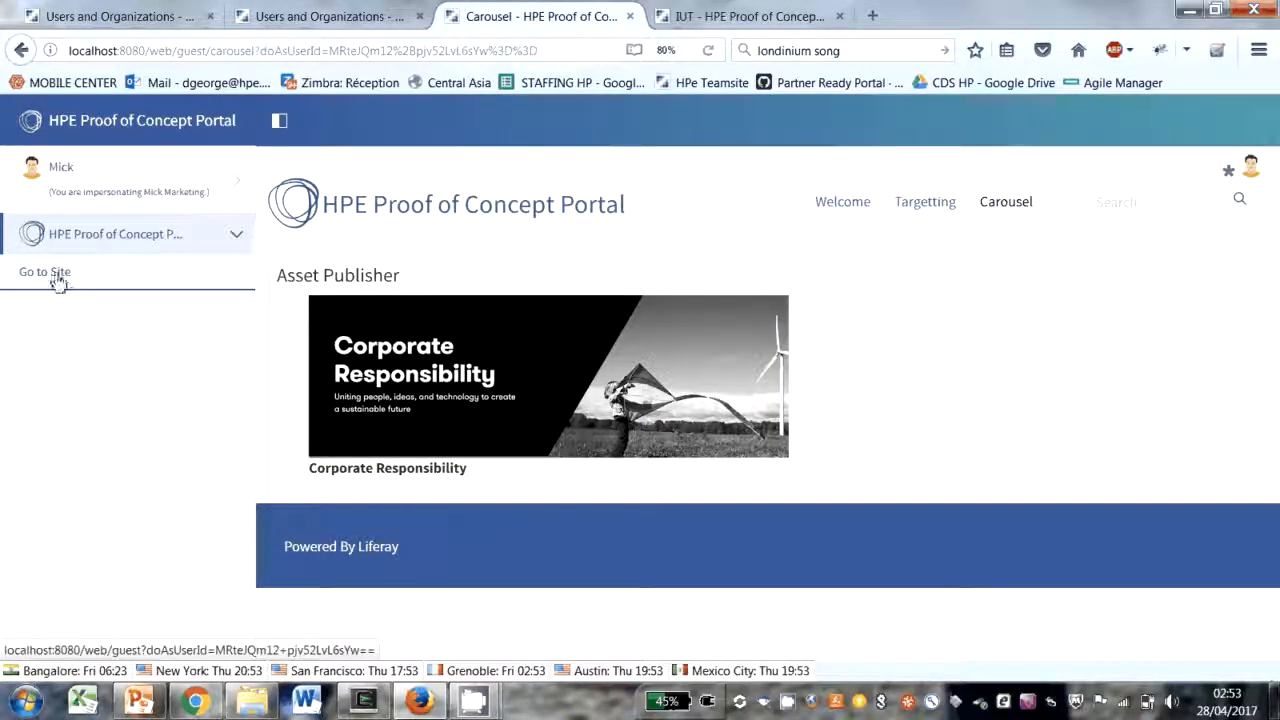
Step: End the impersonation of the marketing user and open the site's Audience Targeting configuration
click(55, 276)
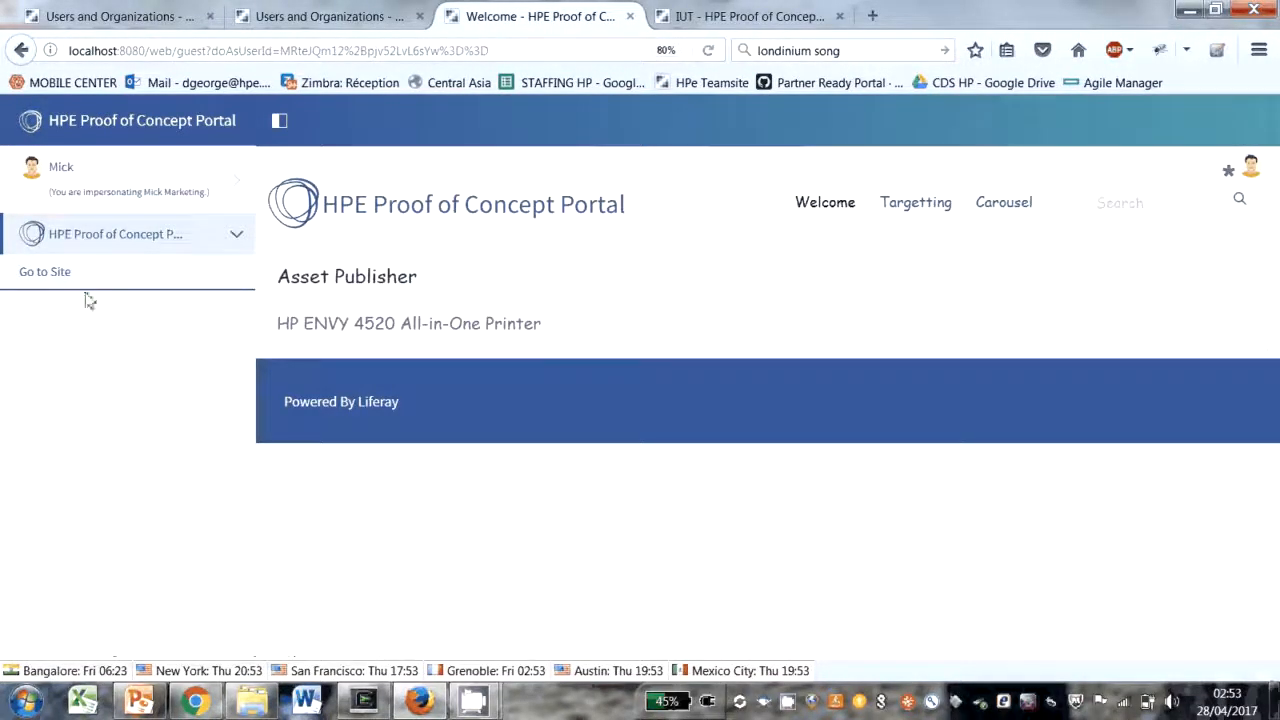
click(137, 201)
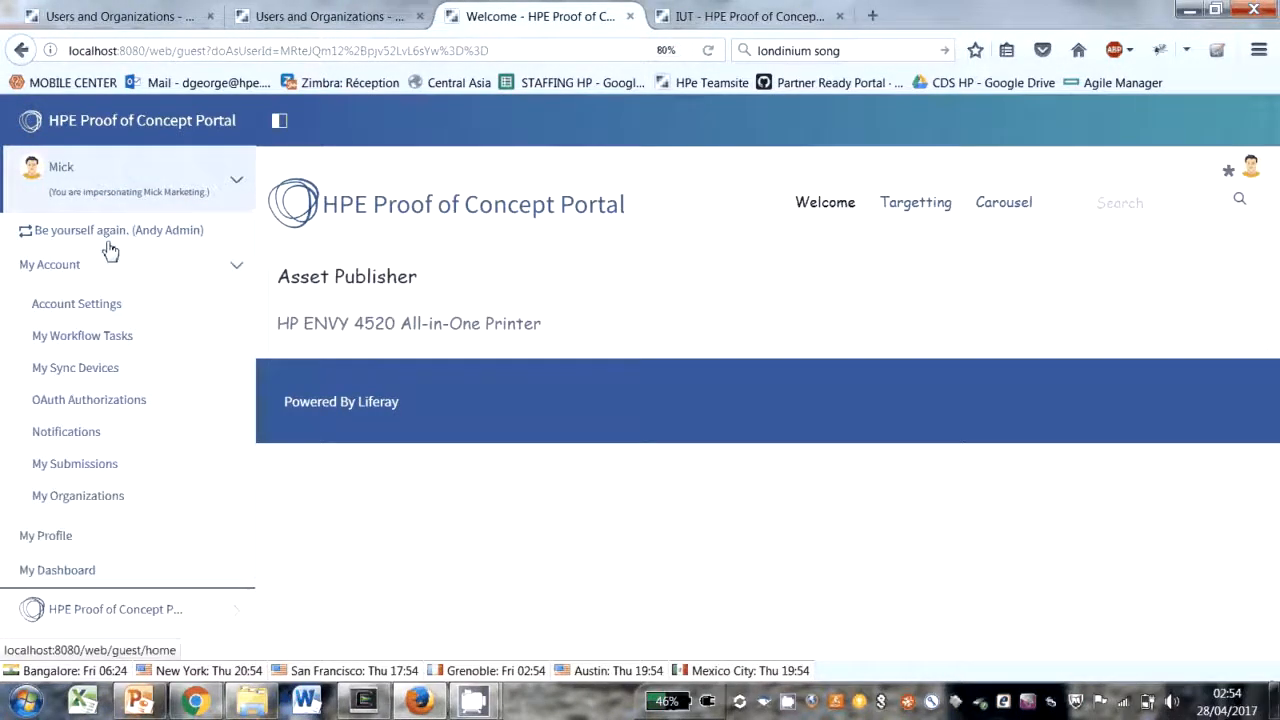
click(104, 232)
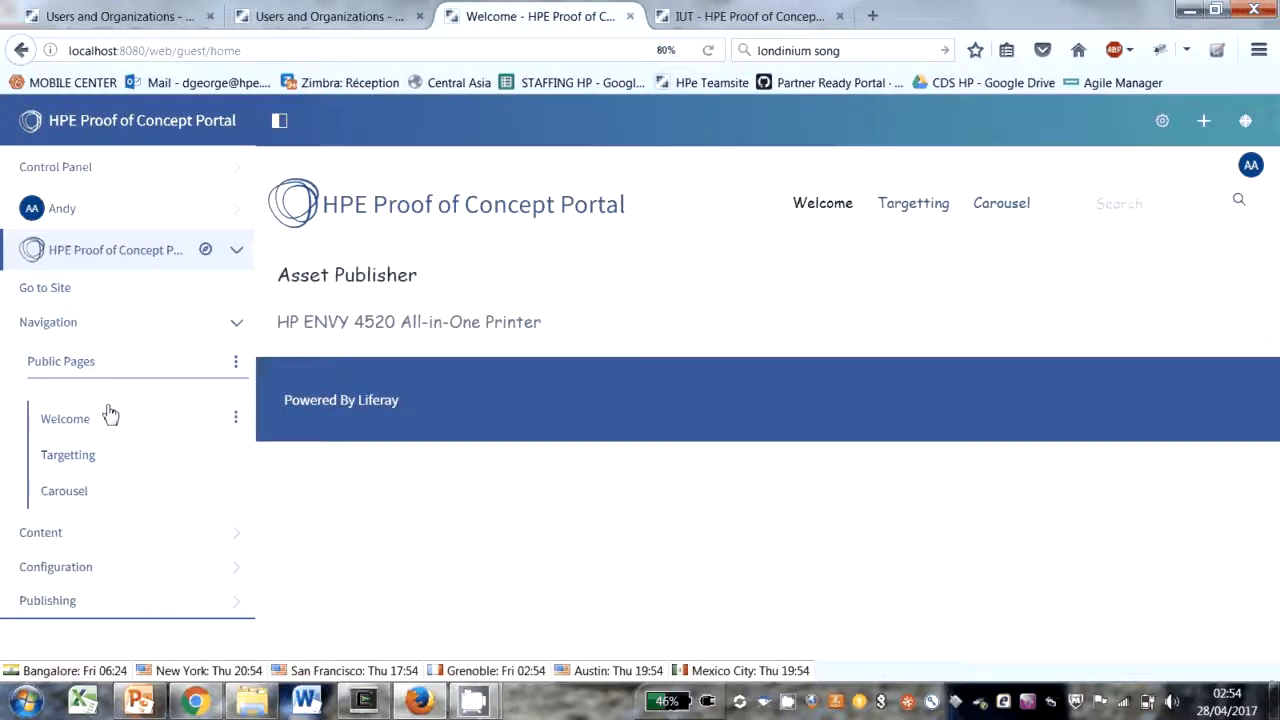
click(80, 568)
scroll(88, 560, down, 1)
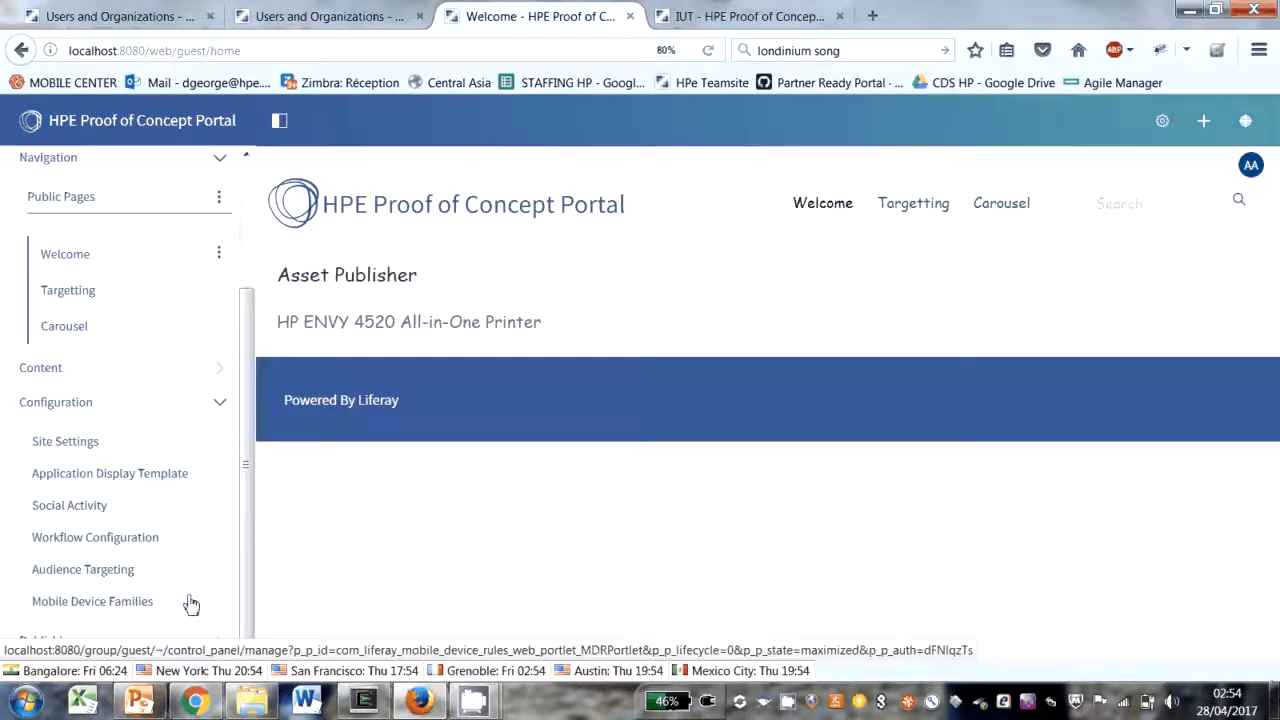
click(107, 577)
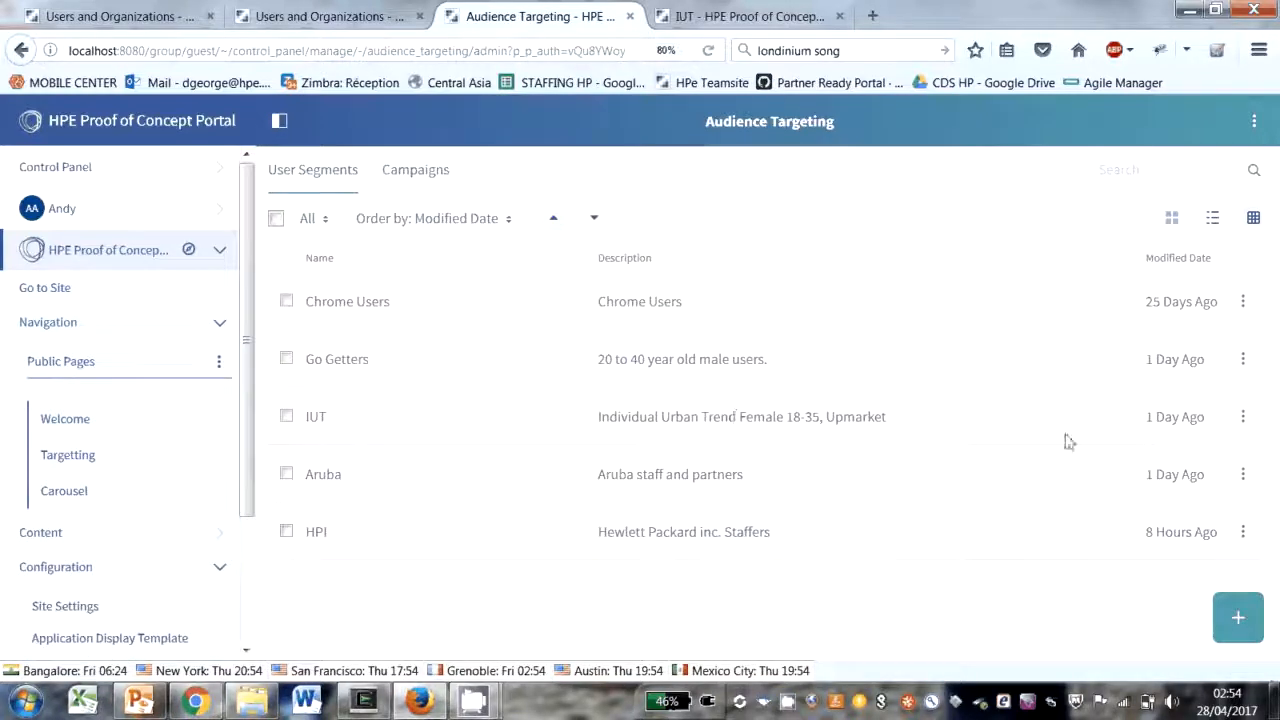
Step: Open the IUT user segment for editing and examine its age and gender rules
click(1244, 420)
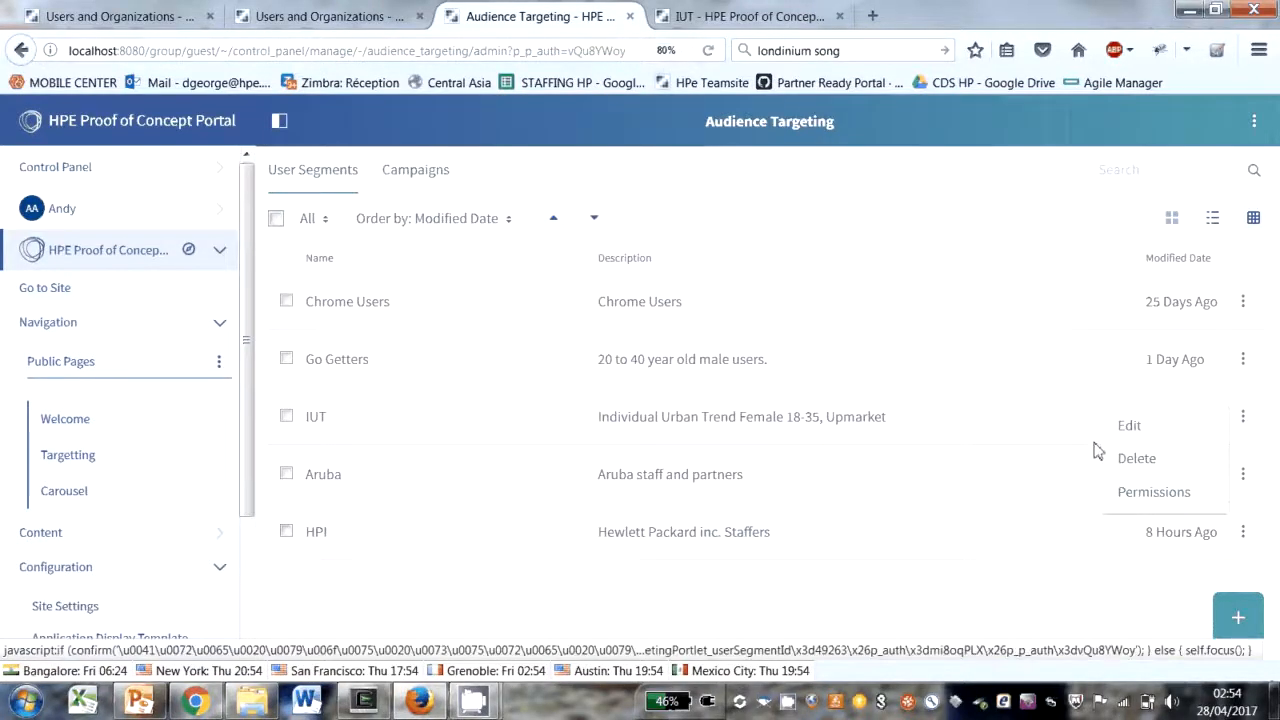
click(452, 465)
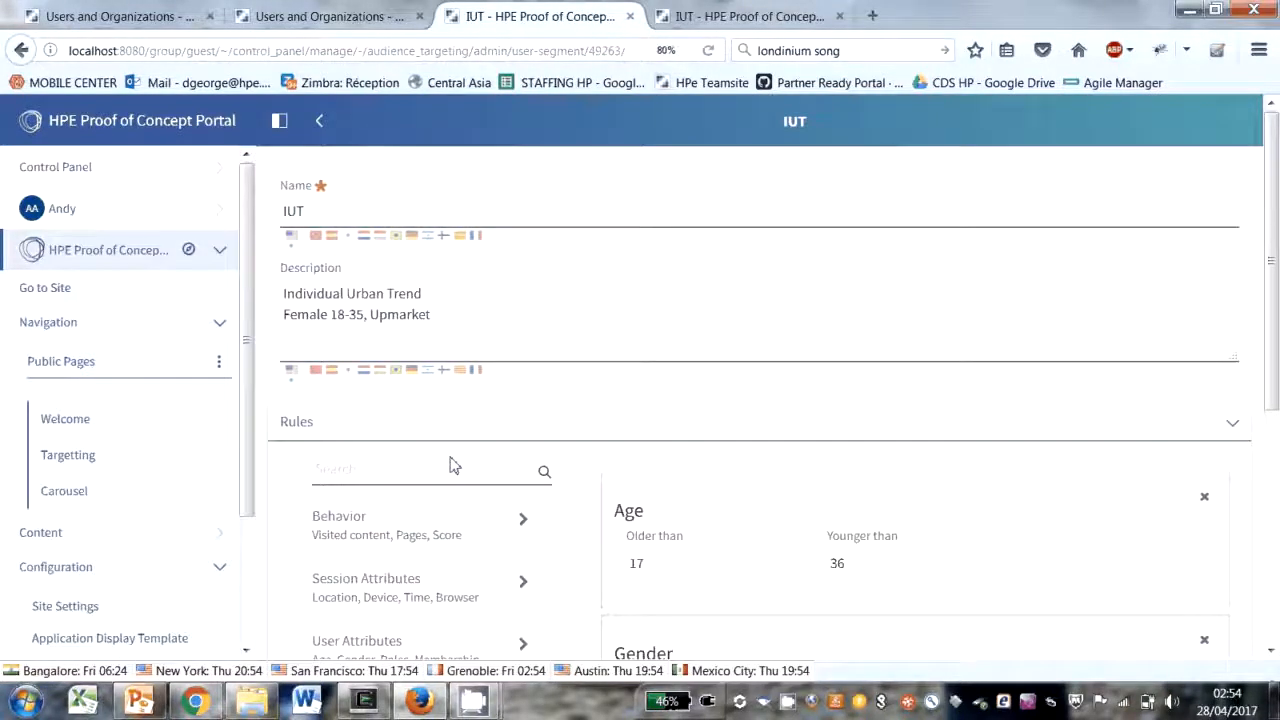
scroll(450, 465, down, 5)
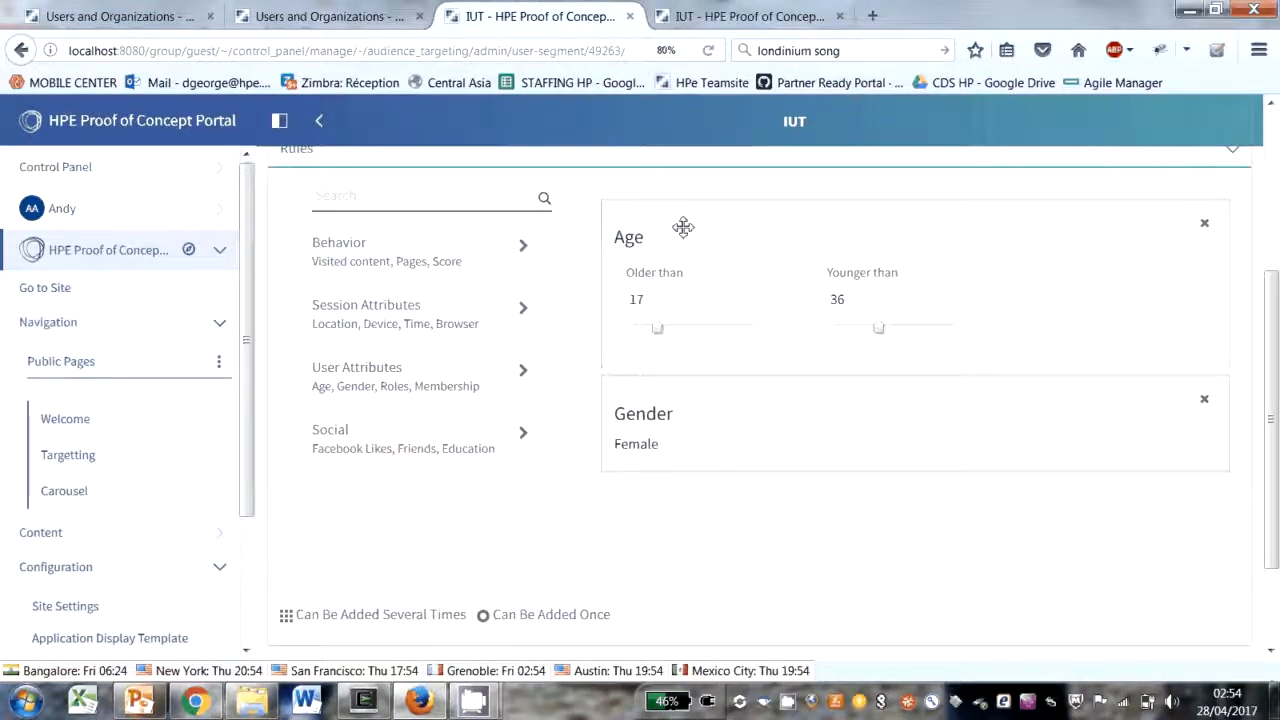